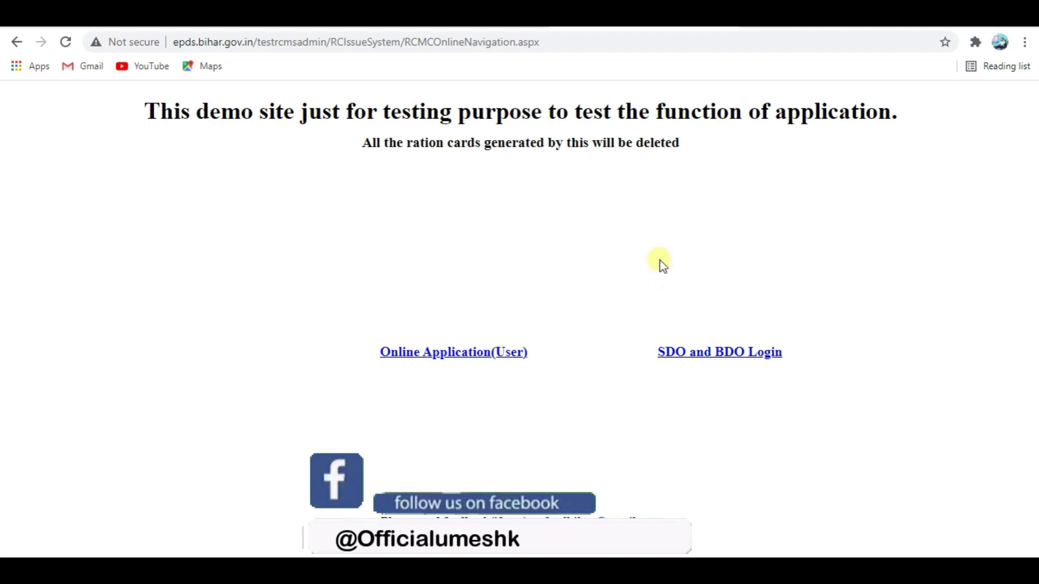
# - Highlight the card-deletion warning, then go to the 'Online Application(User)' login page
pyautogui.moveTo(361, 144); pyautogui.dragTo(685, 145)
pyautogui.click(690, 145)
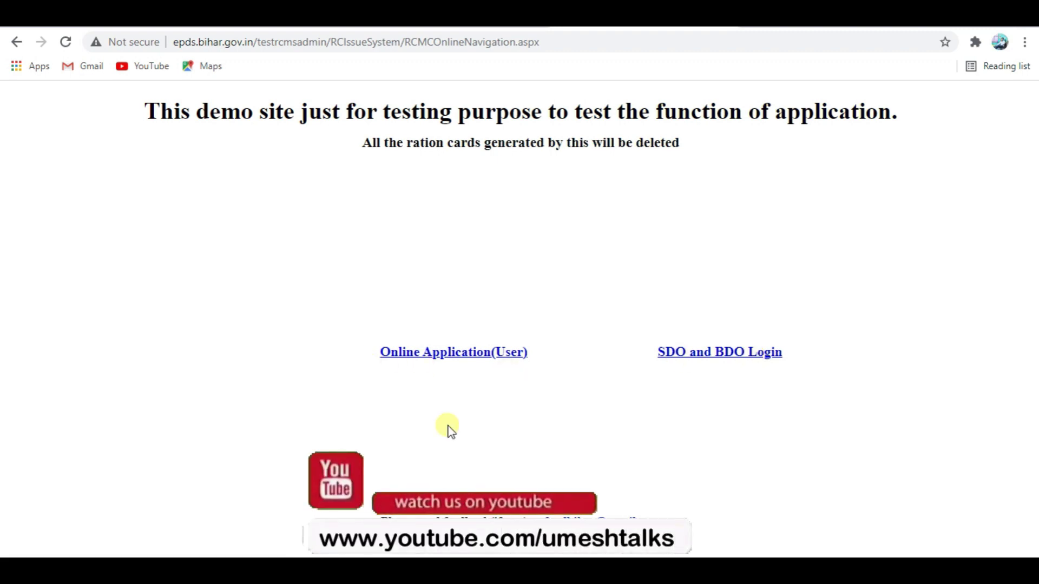
pyautogui.click(441, 356)
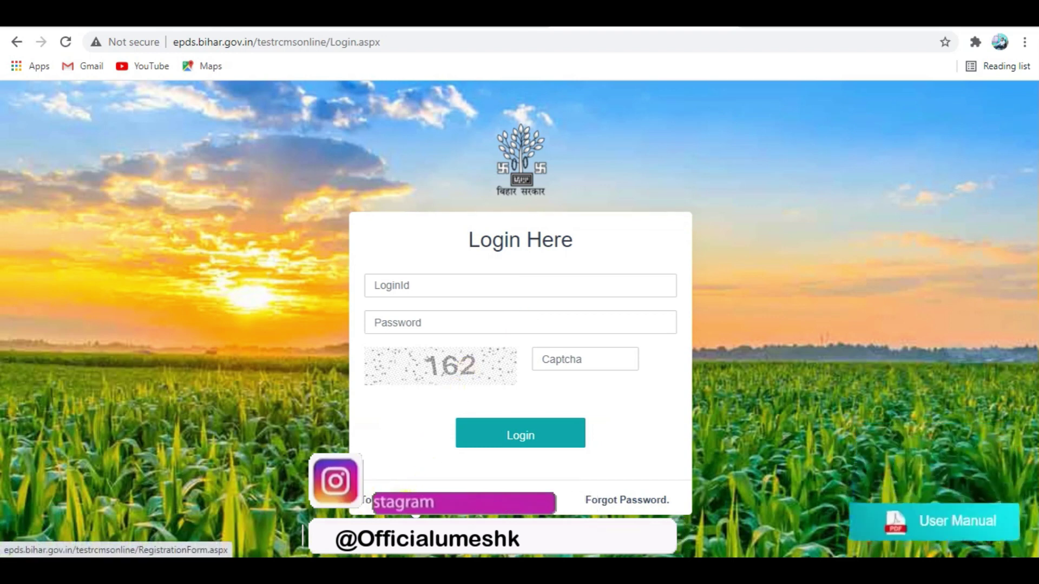
# - Open the registration form, enter the applicant's name, Hindi name, e-mail and mobile, and request an OTP
pyautogui.click(426, 502)
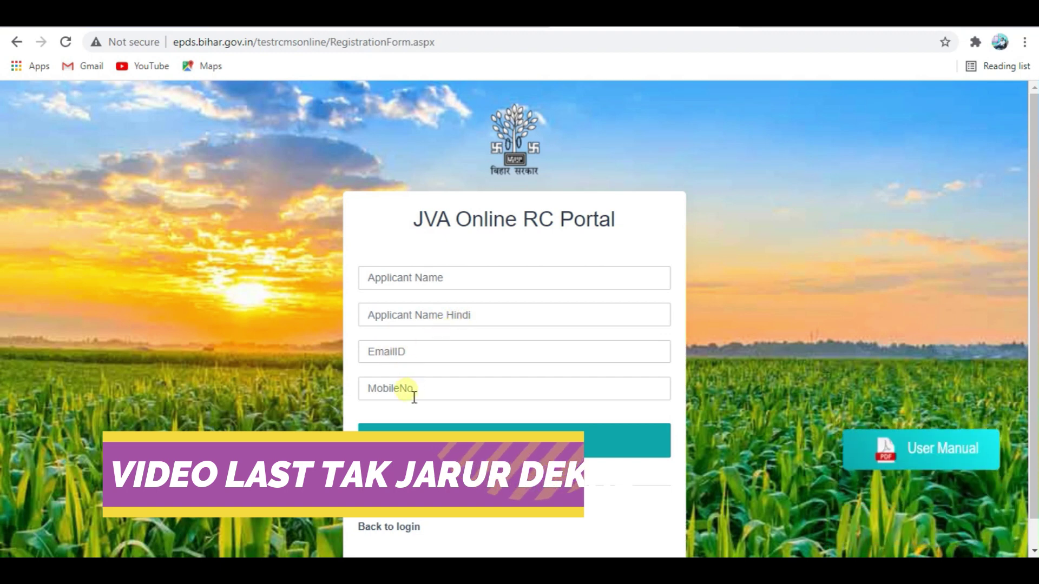
pyautogui.click(413, 288)
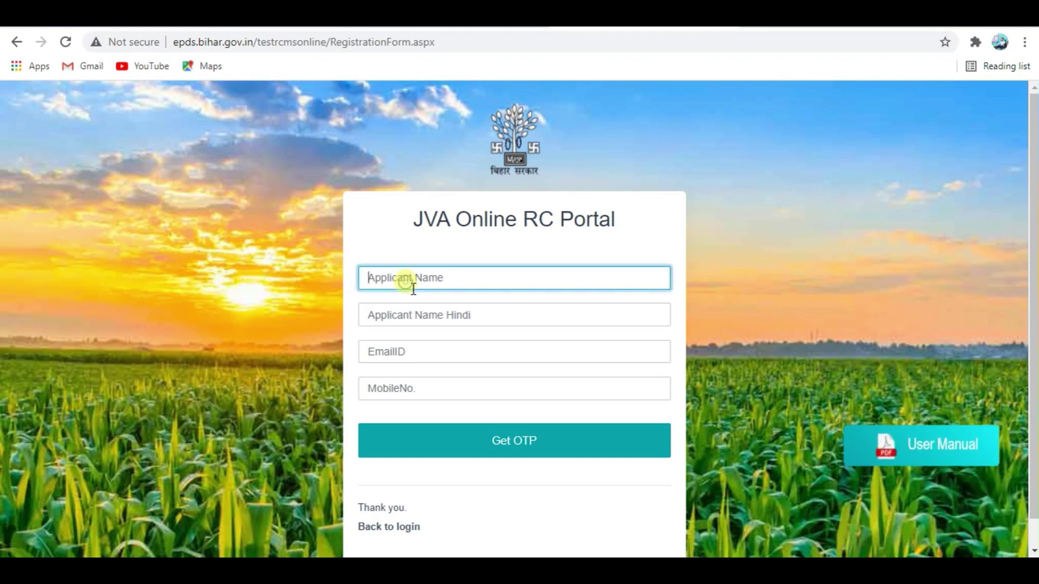
pyautogui.write('U')
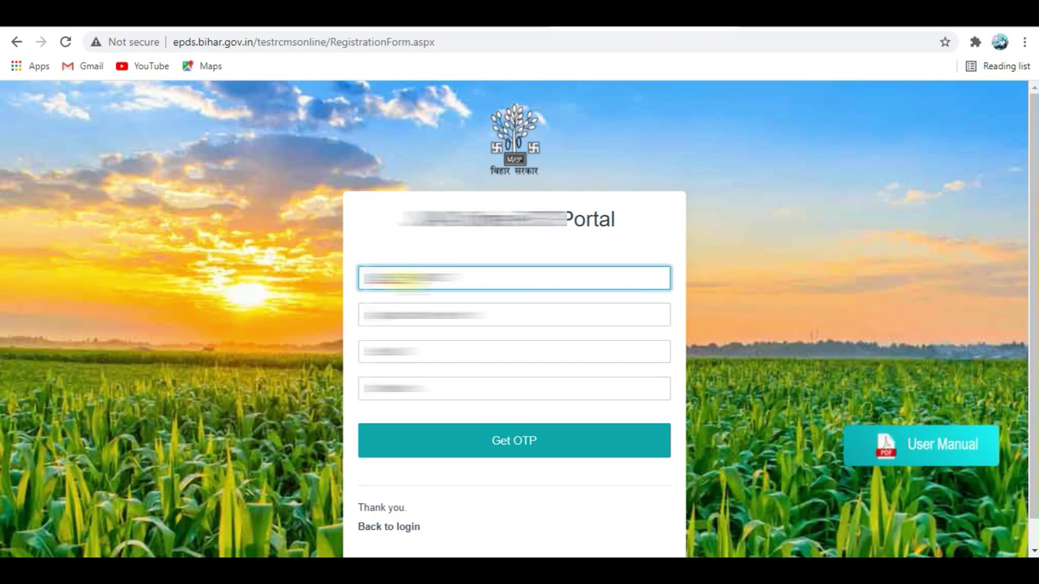
pyautogui.click(395, 319)
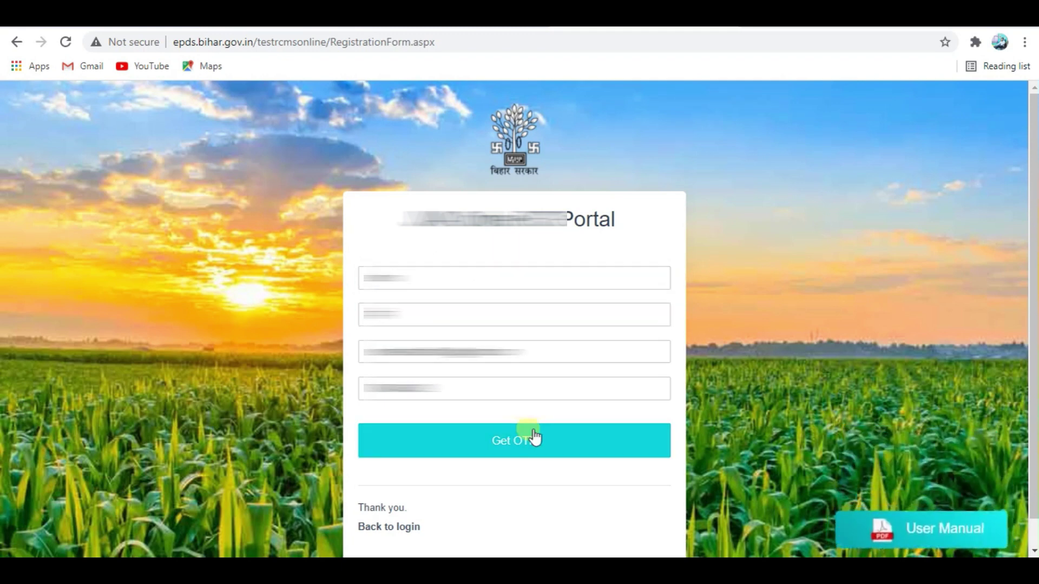
pyautogui.click(533, 438)
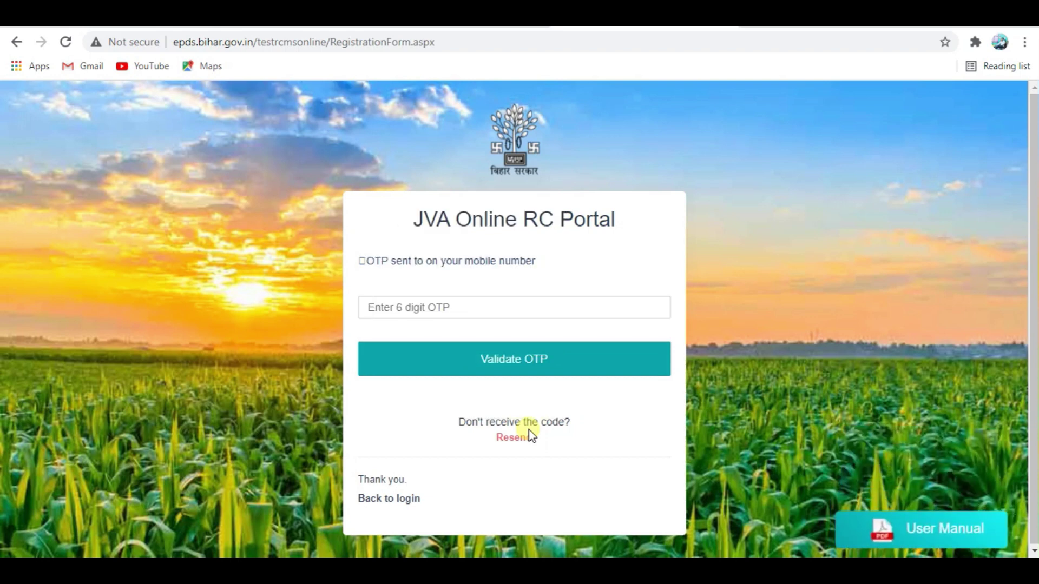
# - Enter the 6-digit OTP received on the mobile and validate it
pyautogui.click(429, 312)
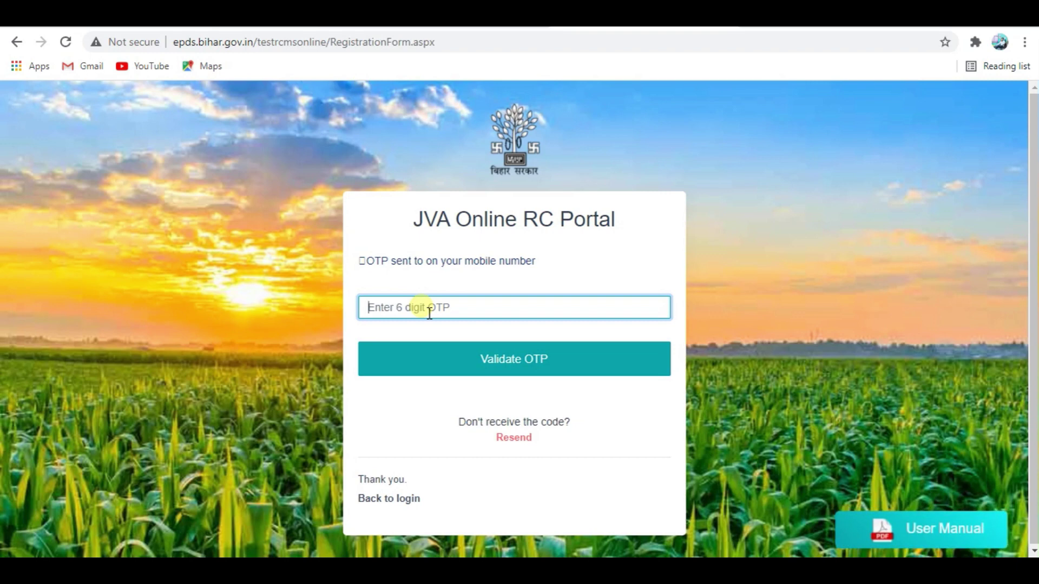
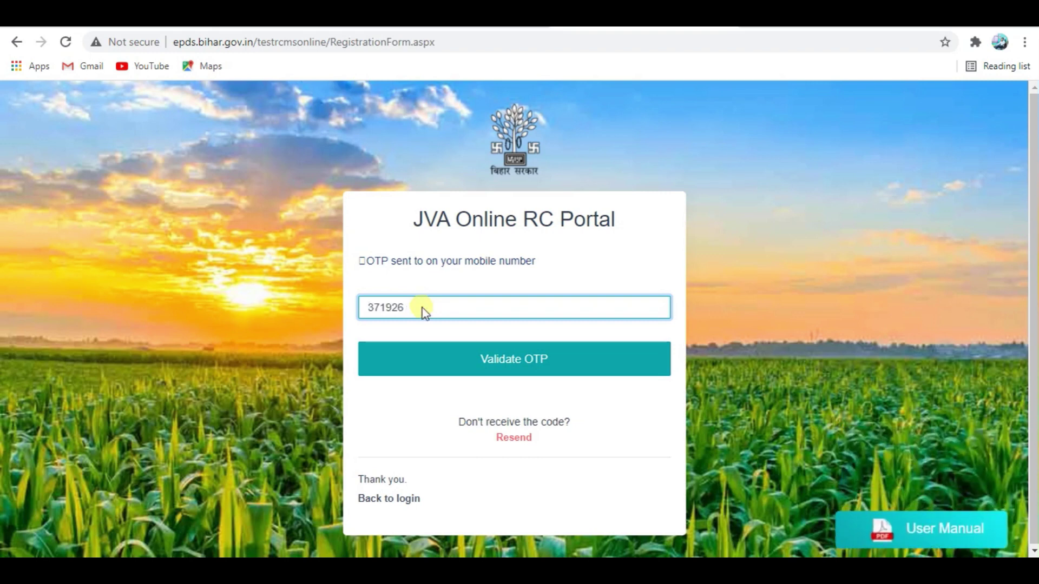
pyautogui.click(527, 366)
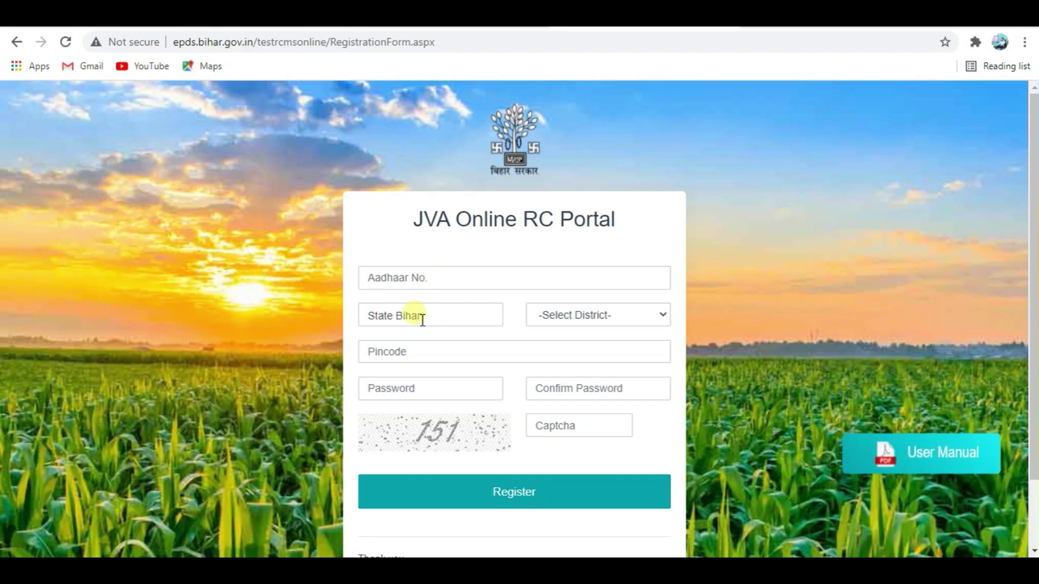
# - Set the registration district to Gopalganj and move on to the pincode field
pyautogui.click(549, 317)
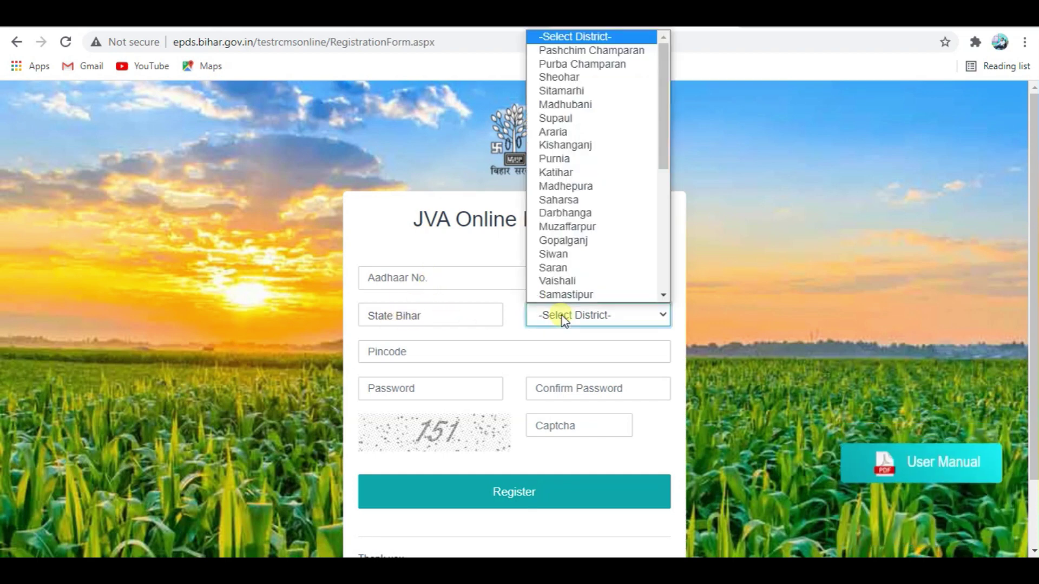
pyautogui.click(561, 242)
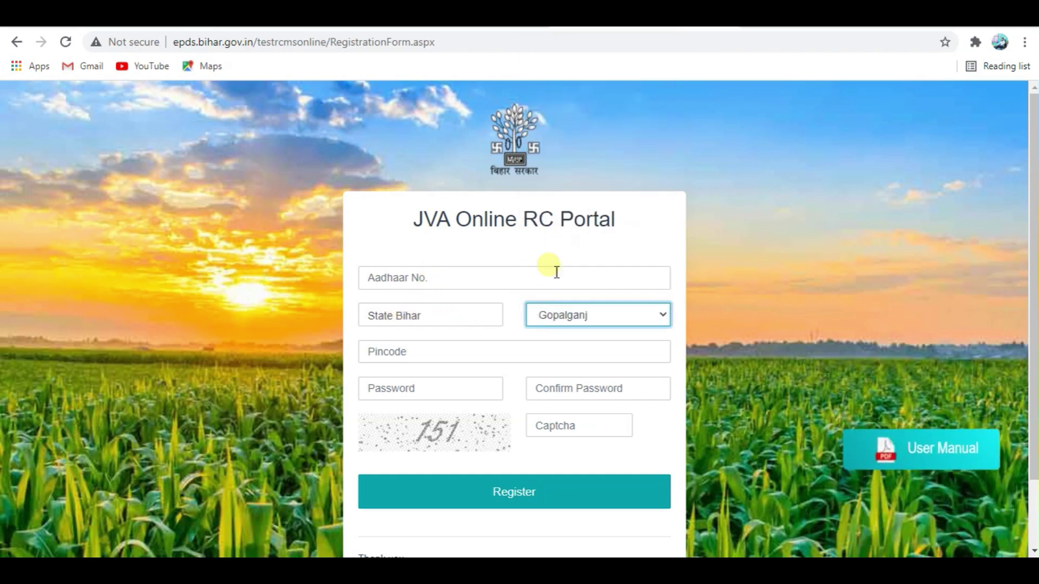
pyautogui.click(418, 362)
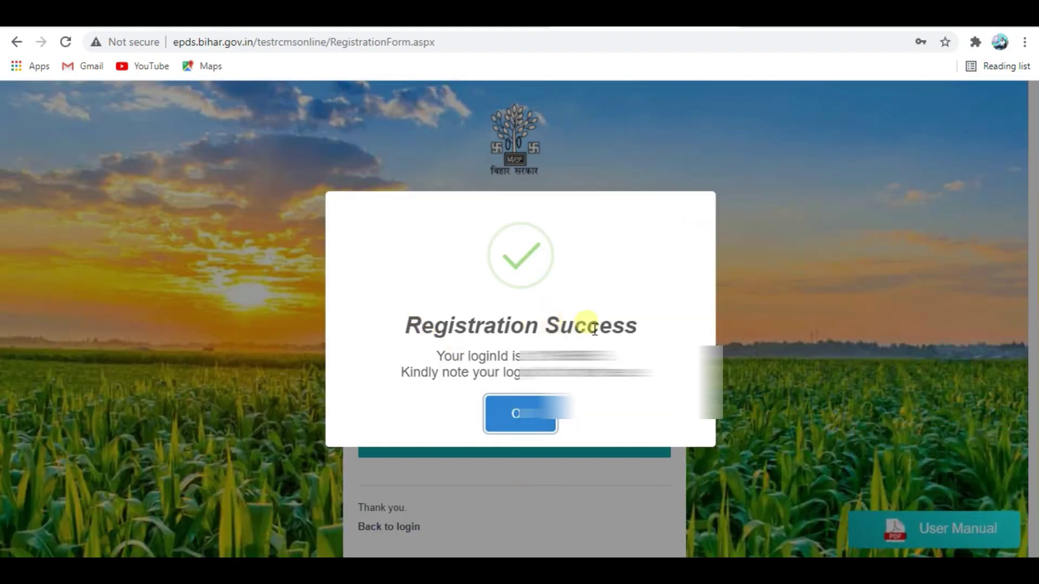
# - Copy the newly issued login ID and dismiss the Registration Success message
pyautogui.moveTo(520, 357); pyautogui.dragTo(612, 356)
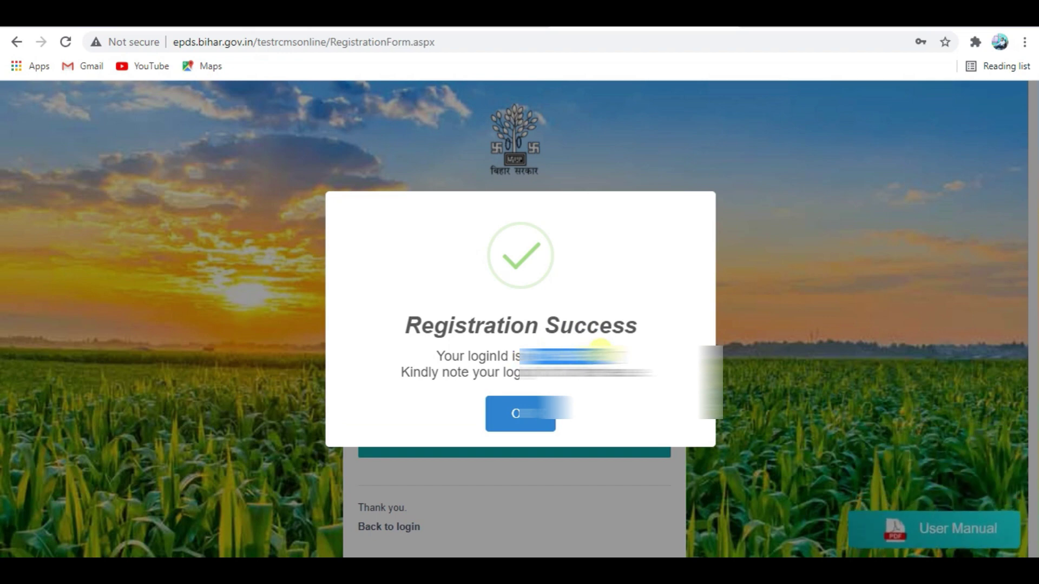
pyautogui.rightClick(568, 356)
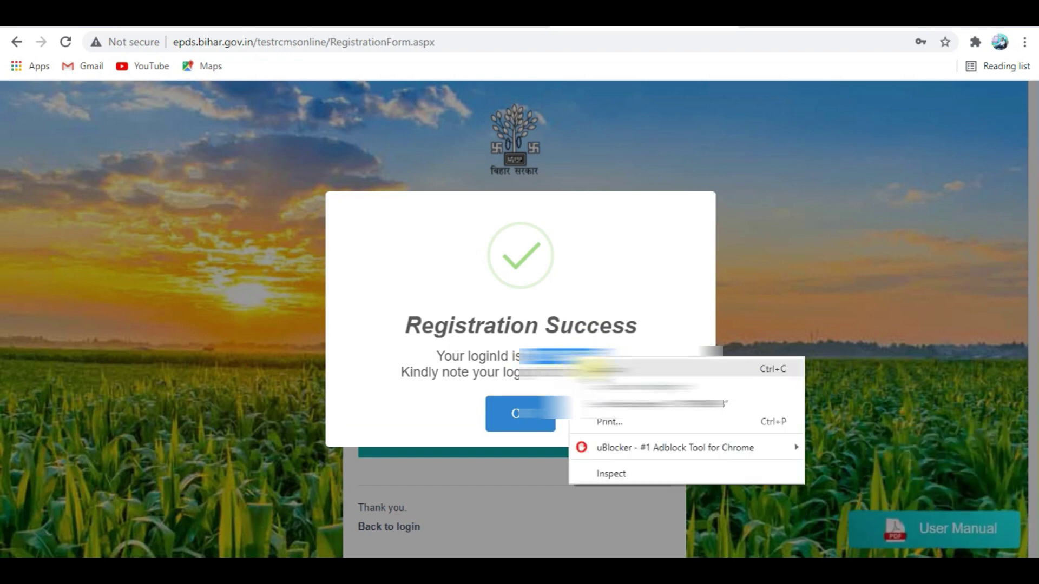
pyautogui.click(595, 369)
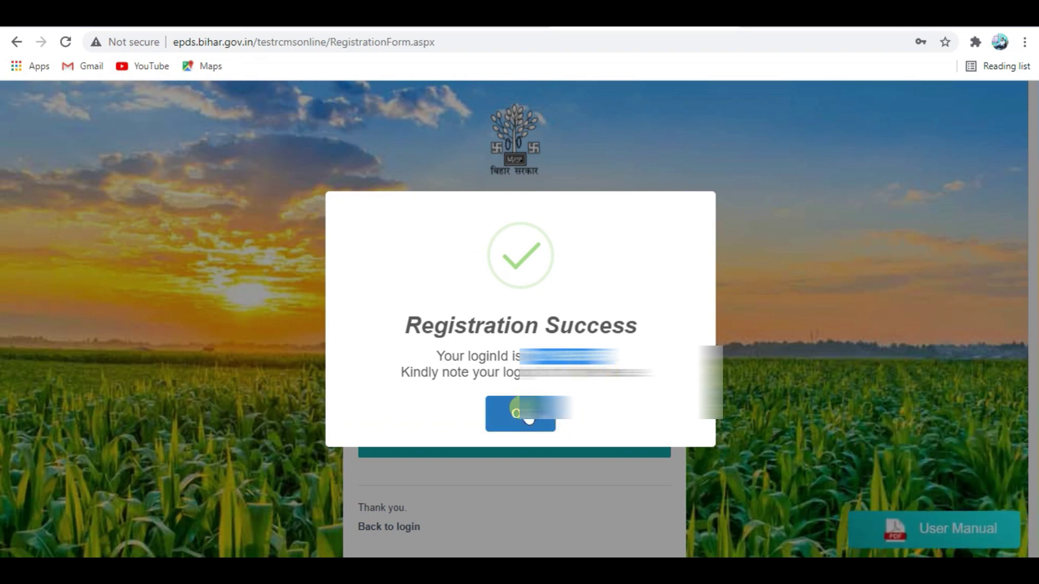
pyautogui.click(527, 416)
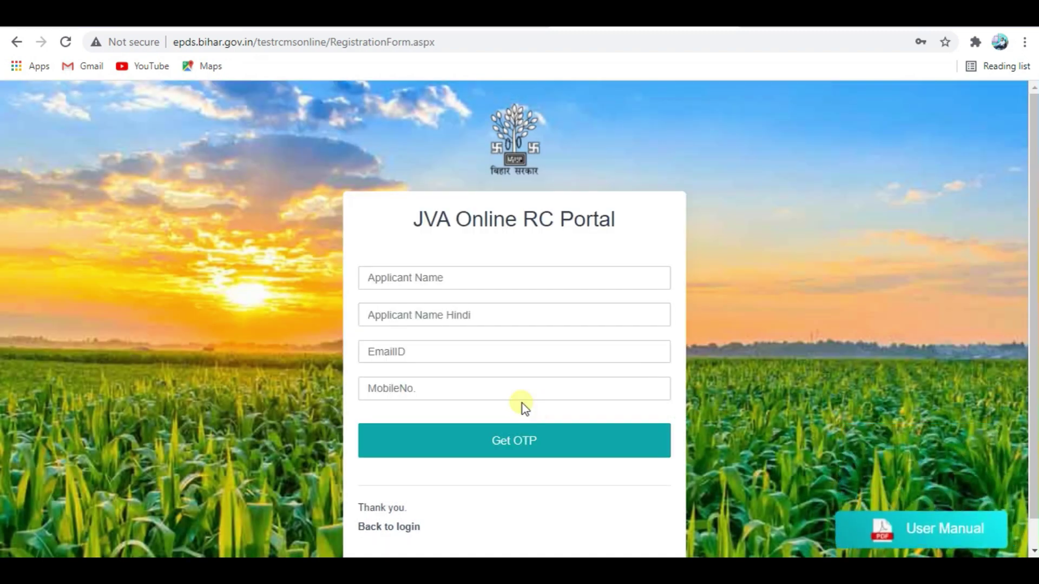
# - Back on the login page, paste the login ID, enter password and captcha, and sign in
pyautogui.scroll(-1, 552, 395)
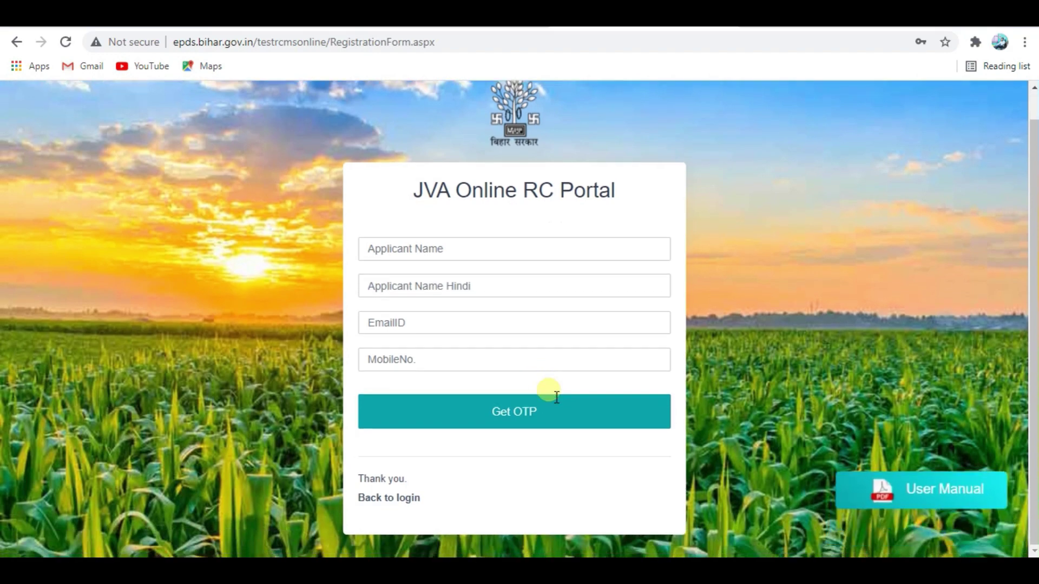
pyautogui.click(395, 504)
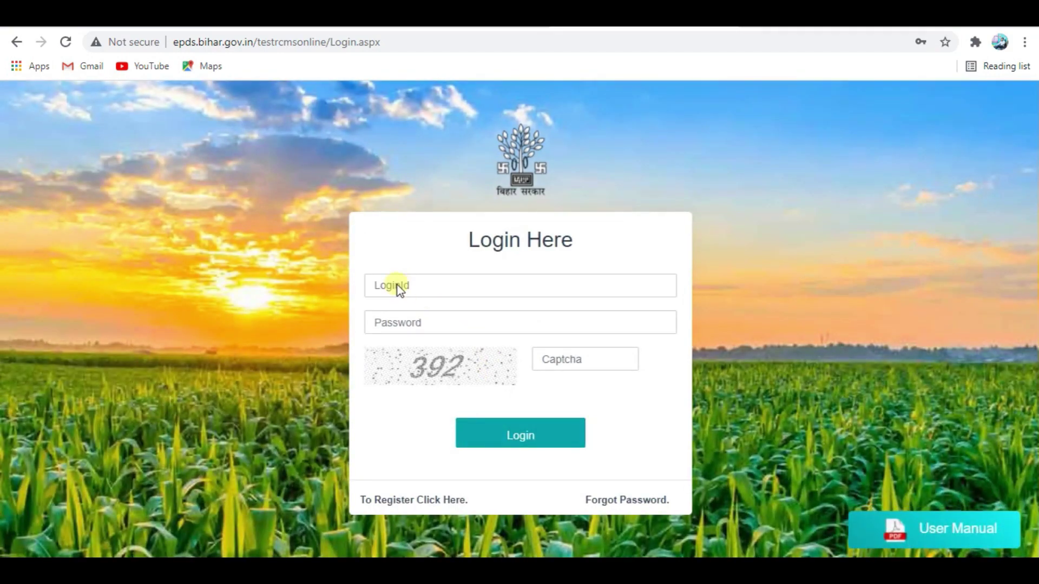
pyautogui.rightClick(397, 284)
pyautogui.rightClick(376, 288)
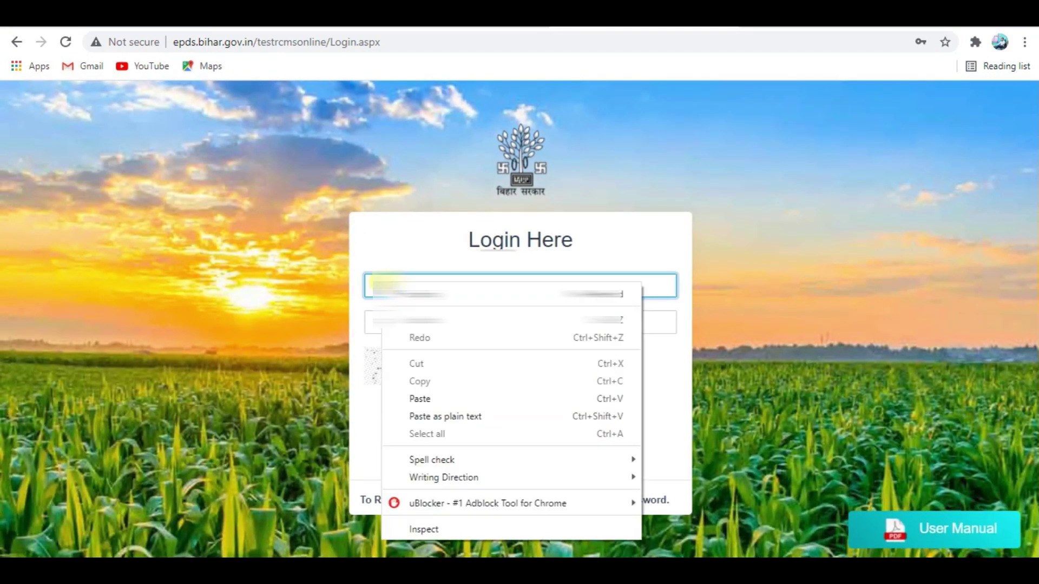
pyautogui.click(417, 398)
pyautogui.click(404, 332)
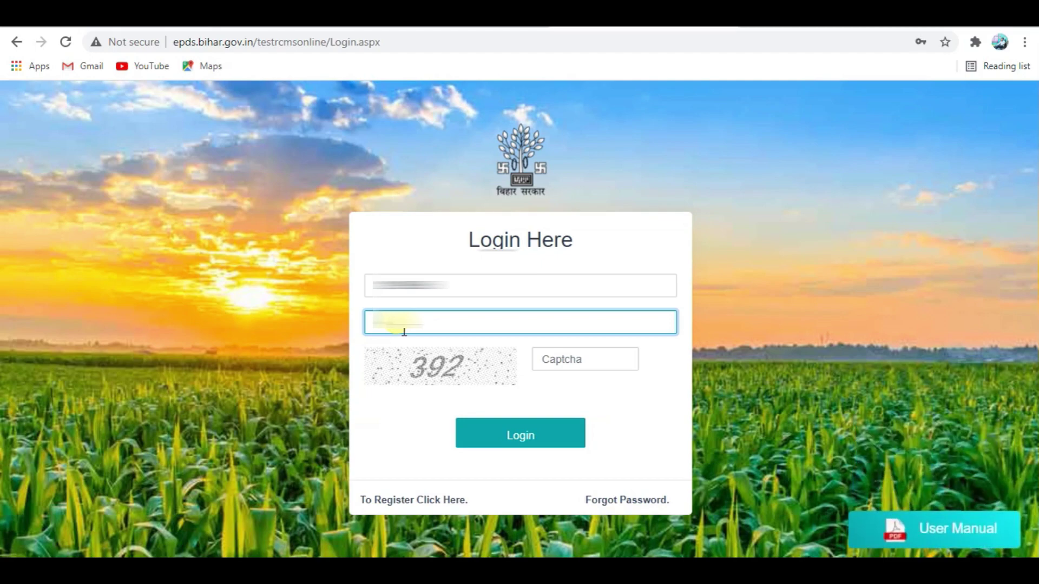
pyautogui.click(556, 366)
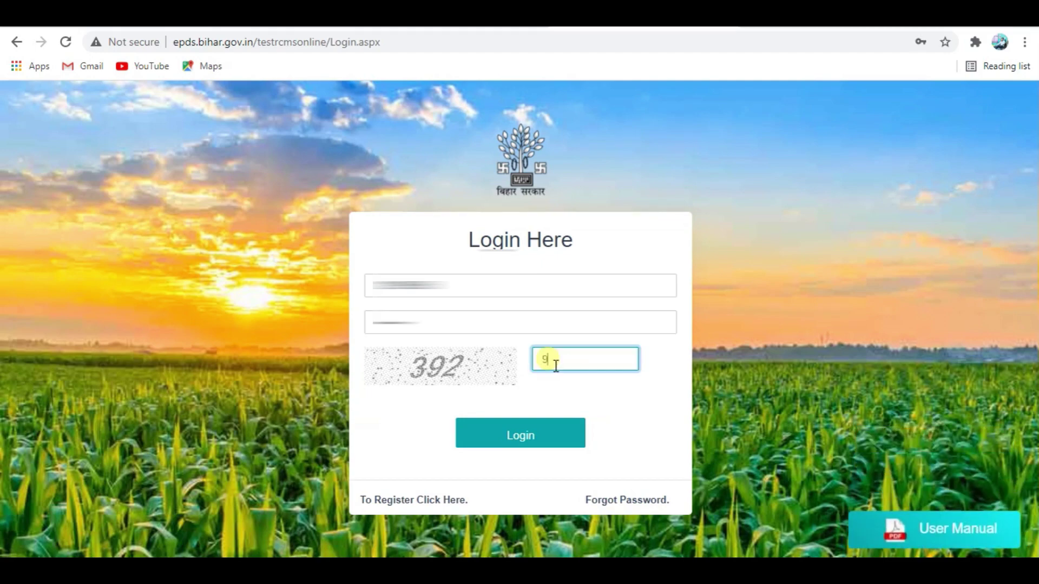
pyautogui.press('Return')
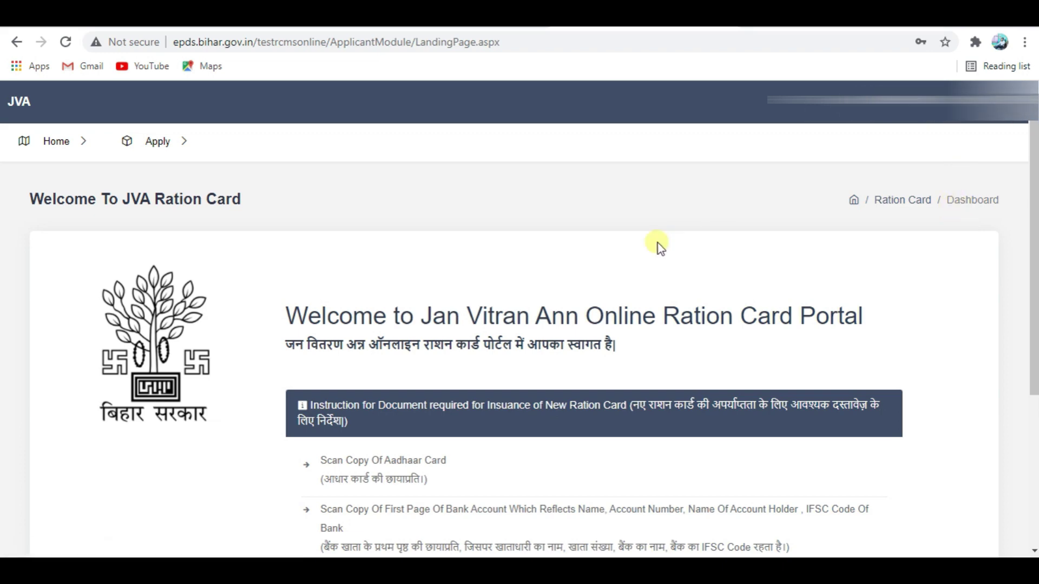
# - Scroll through the required-documents list, then bring up the Apply menu options
pyautogui.scroll(-4, 660, 248)
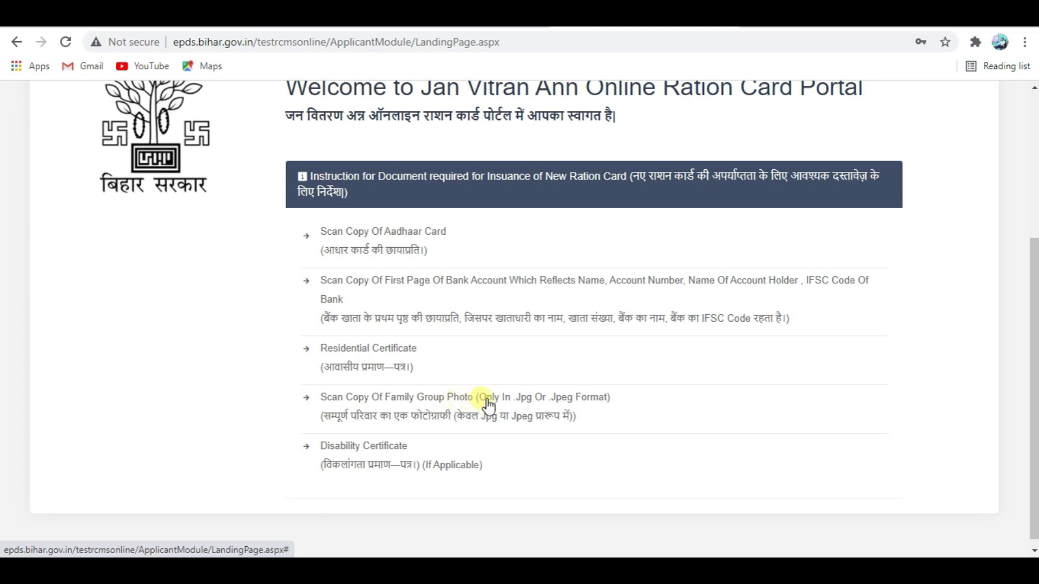
pyautogui.scroll(-1, 489, 403)
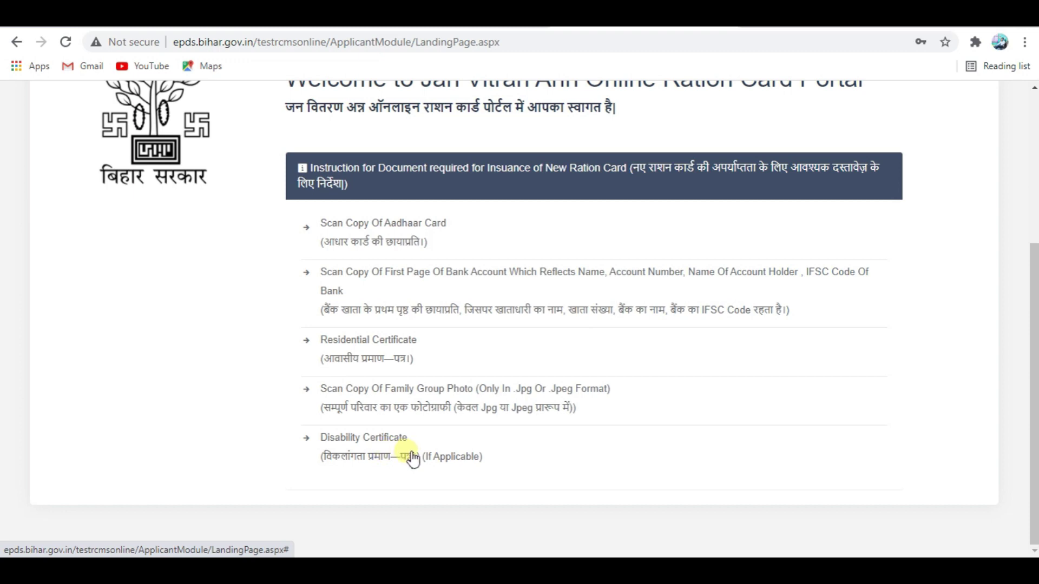
pyautogui.scroll(5, 412, 459)
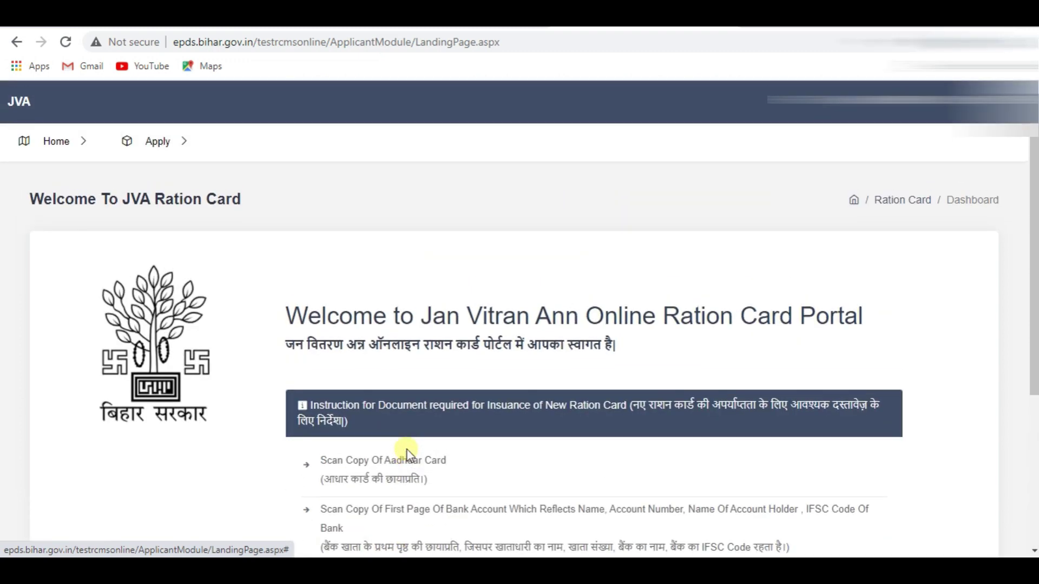
pyautogui.click(160, 151)
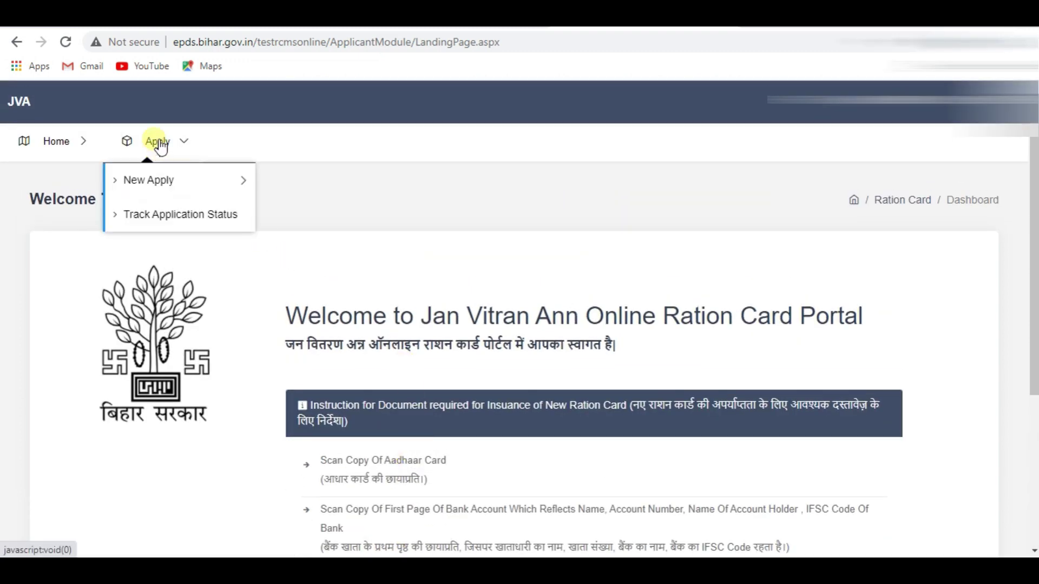
# - Start a new application with sub division GOPALGANJ, block Barauli, panchayat KAHLA and village Kahla
pyautogui.click(158, 181)
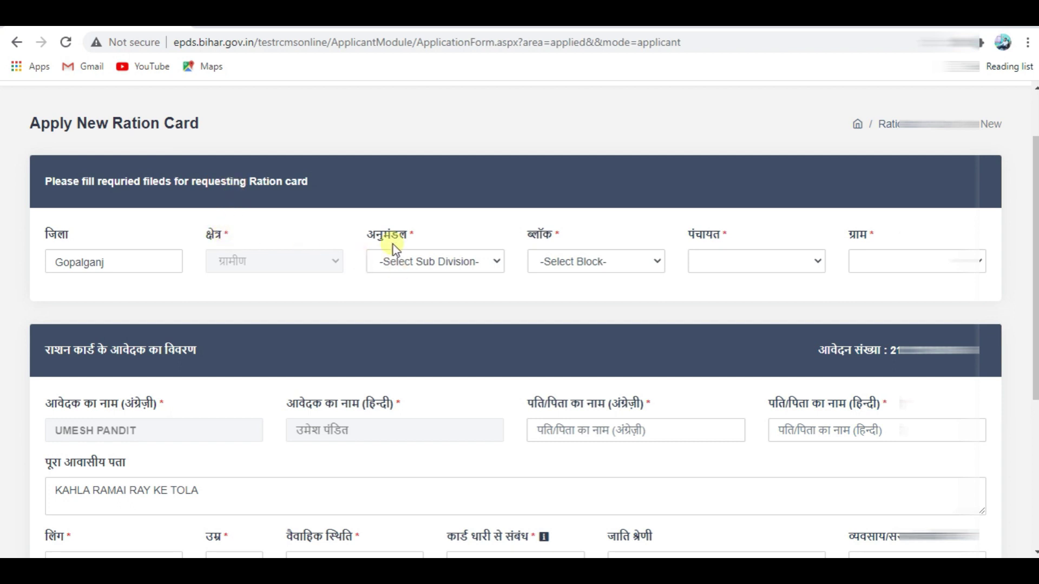
pyautogui.click(395, 261)
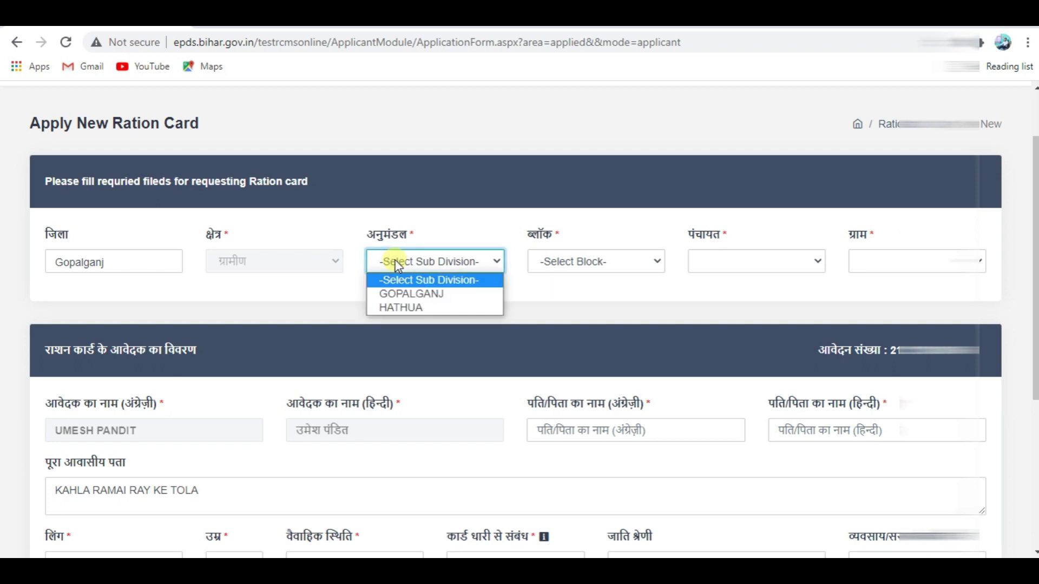
pyautogui.click(389, 296)
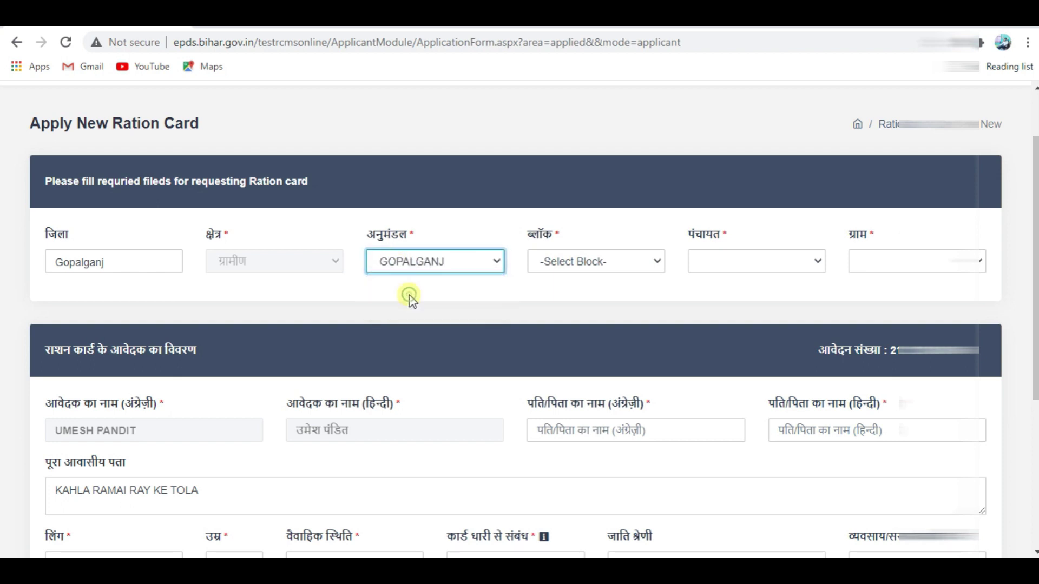
pyautogui.click(557, 262)
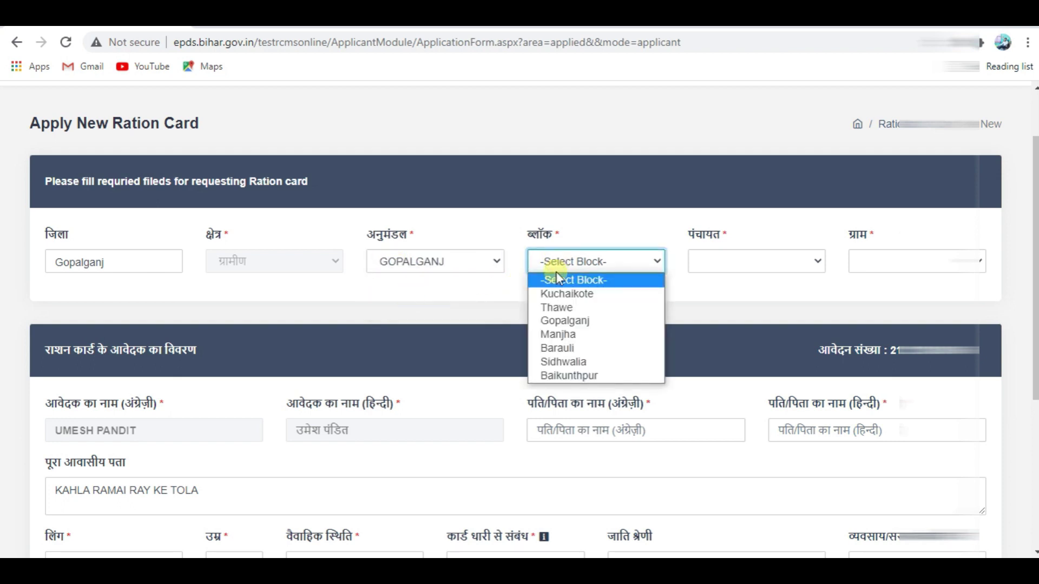
pyautogui.click(560, 348)
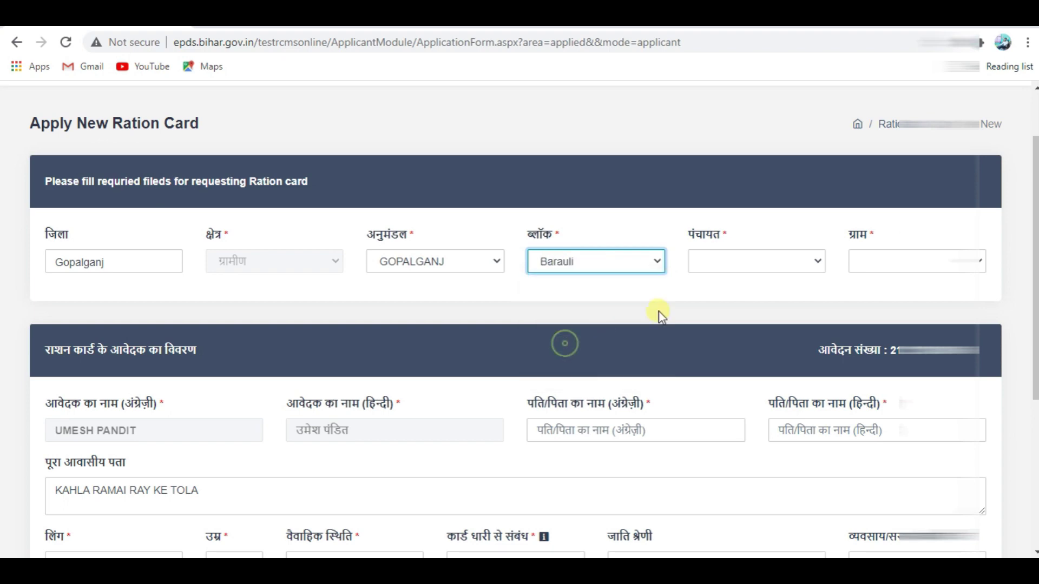
pyautogui.click(719, 261)
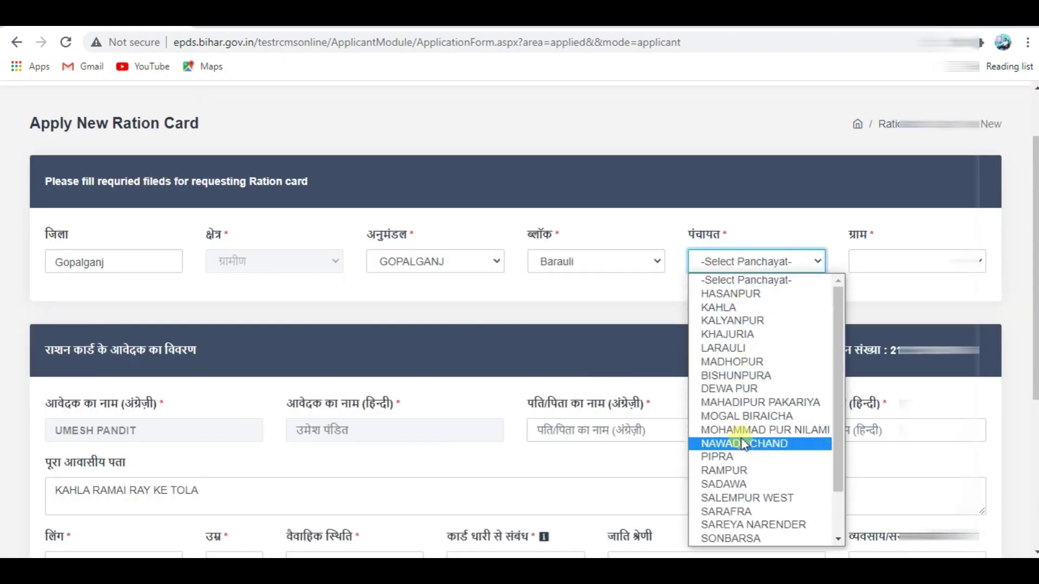
pyautogui.click(730, 312)
pyautogui.click(875, 264)
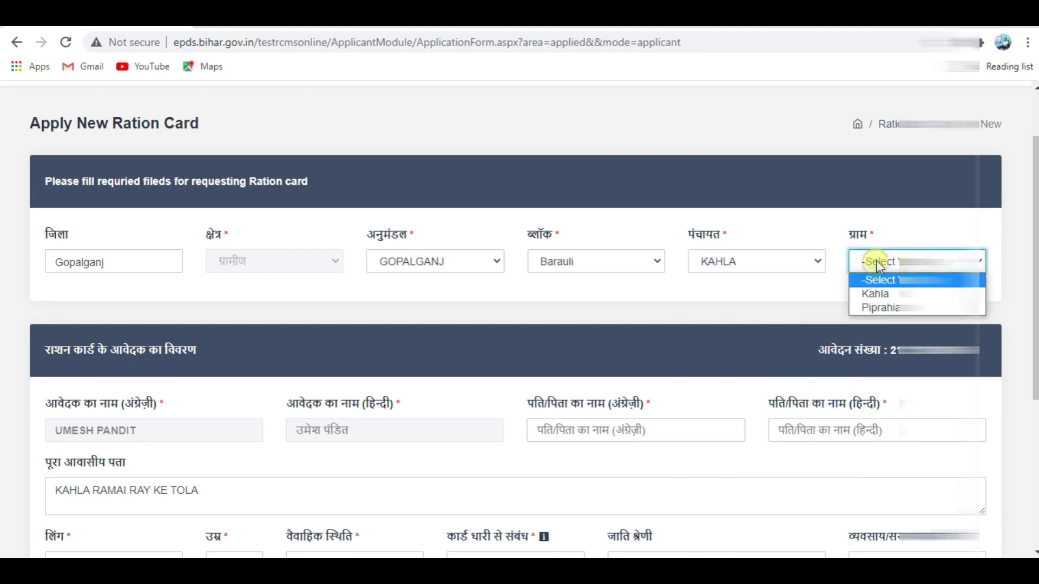
pyautogui.click(881, 294)
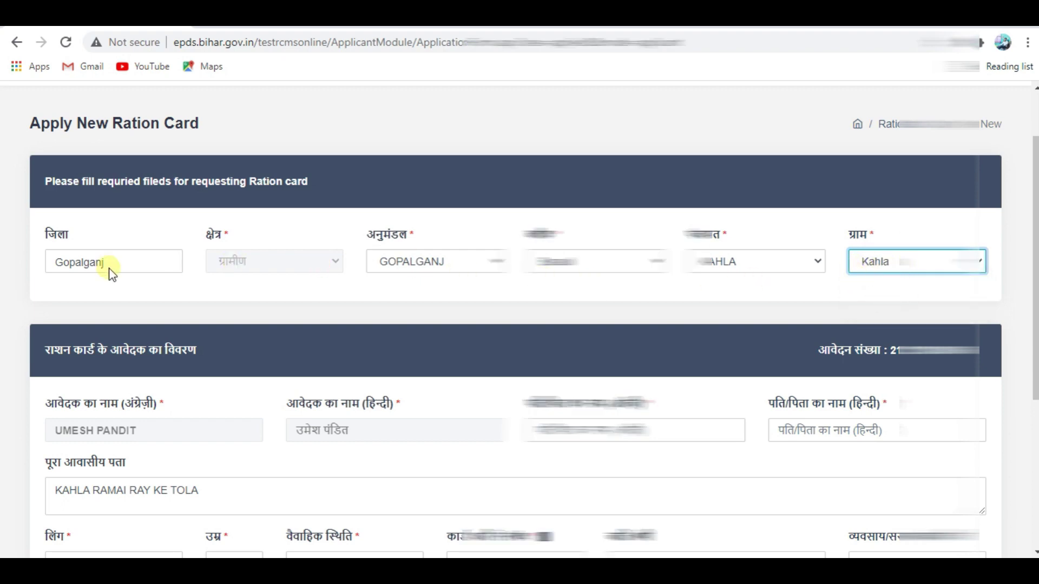
# - Scroll down and review the applicant's residential address text
pyautogui.scroll(-2, 622, 326)
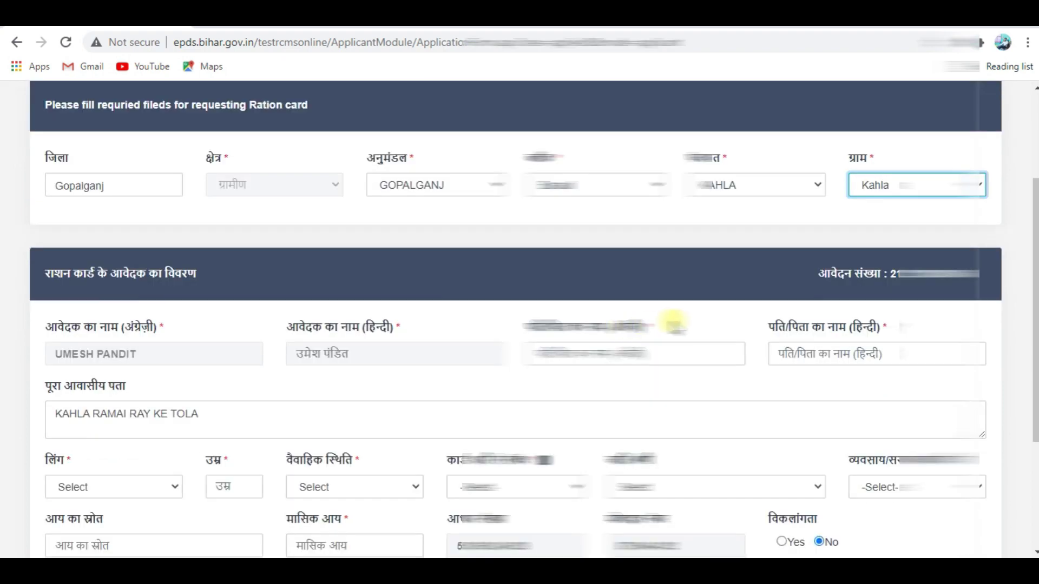
pyautogui.scroll(-4, 660, 325)
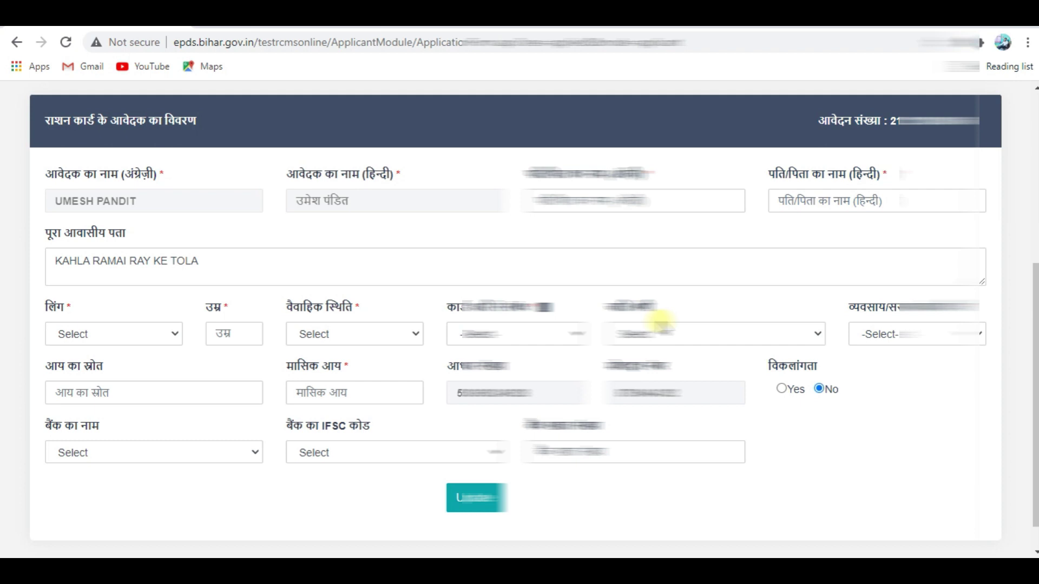
pyautogui.moveTo(1033, 324); pyautogui.dragTo(1028, 364)
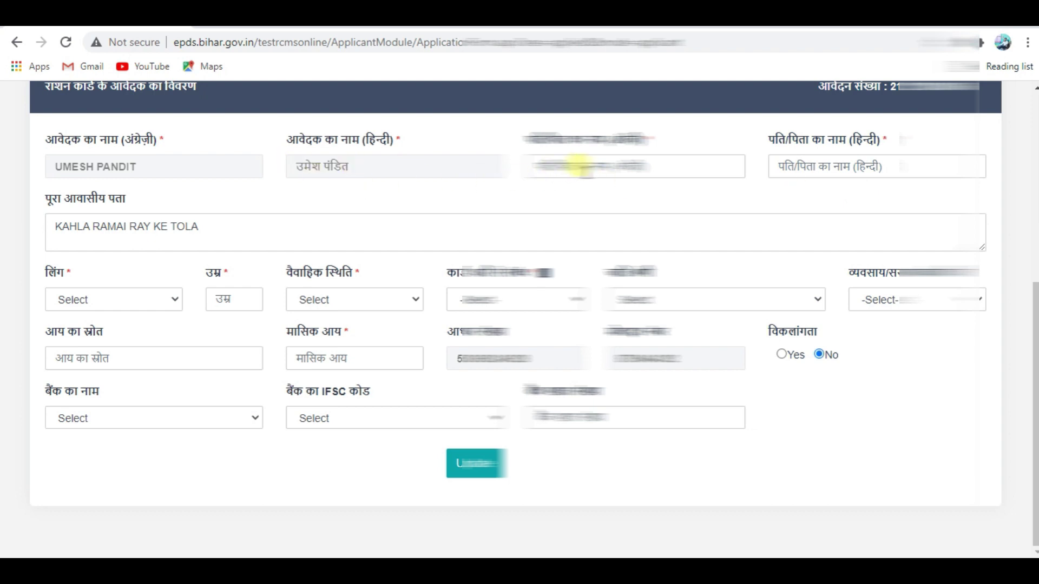
pyautogui.moveTo(220, 225); pyautogui.dragTo(130, 201)
pyautogui.click(221, 226)
pyautogui.click(229, 233)
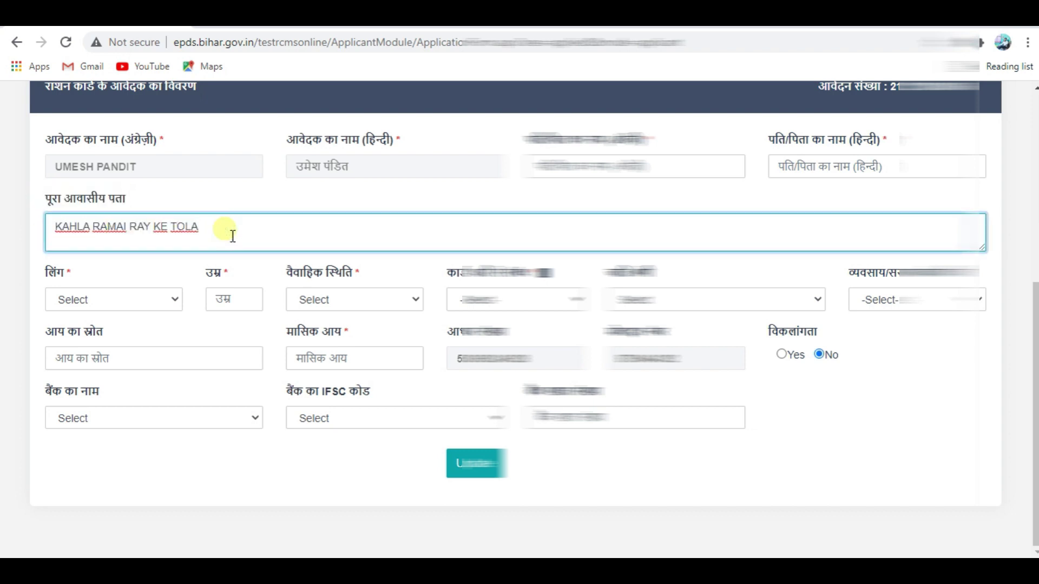
pyautogui.moveTo(223, 228); pyautogui.dragTo(43, 230)
pyautogui.click(200, 225)
# - Set gender to पुरुष, age to 25 and marital status to अविवाहित
pyautogui.click(110, 299)
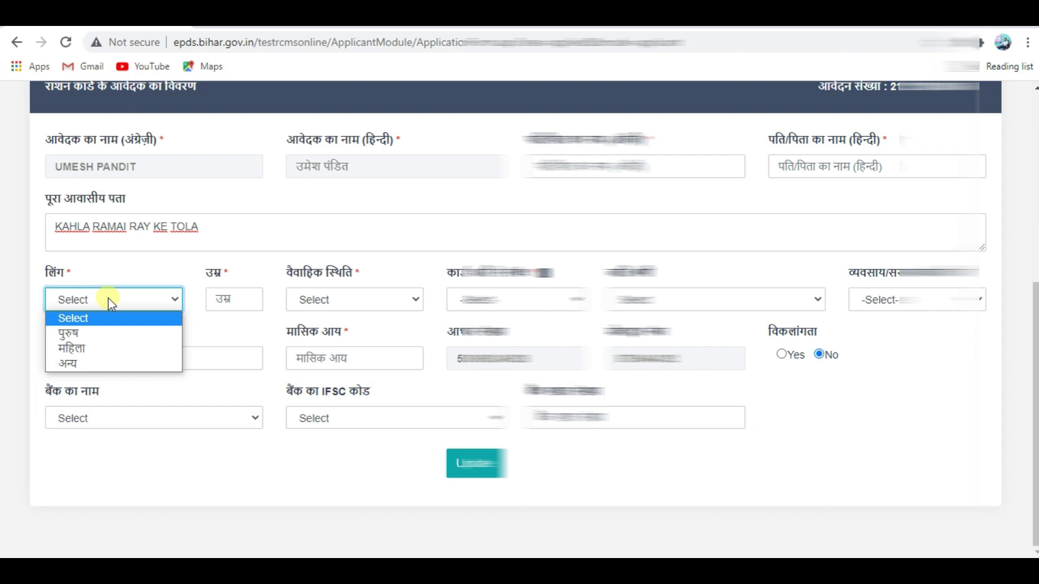
pyautogui.click(94, 342)
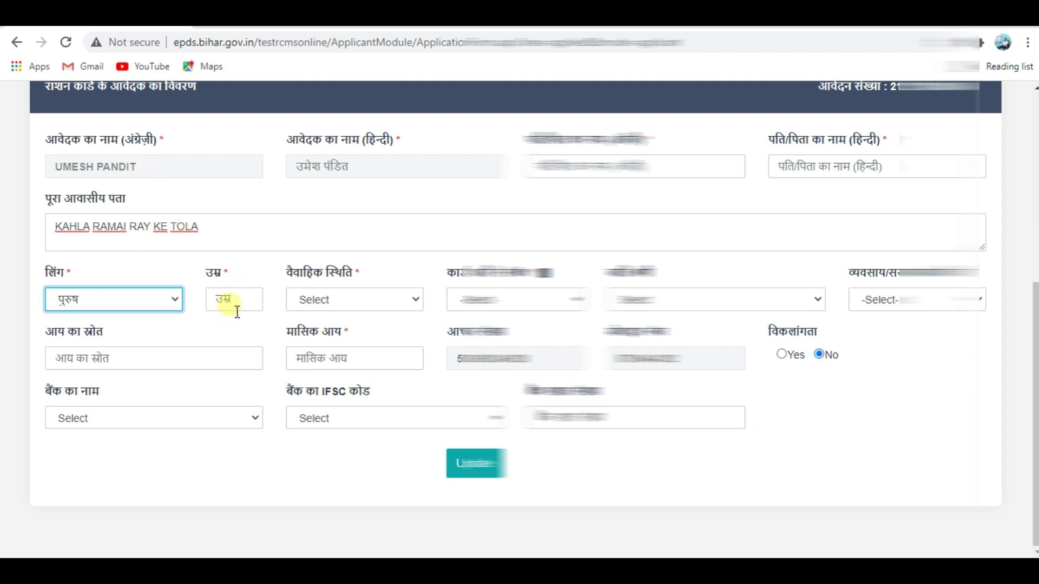
pyautogui.click(222, 300)
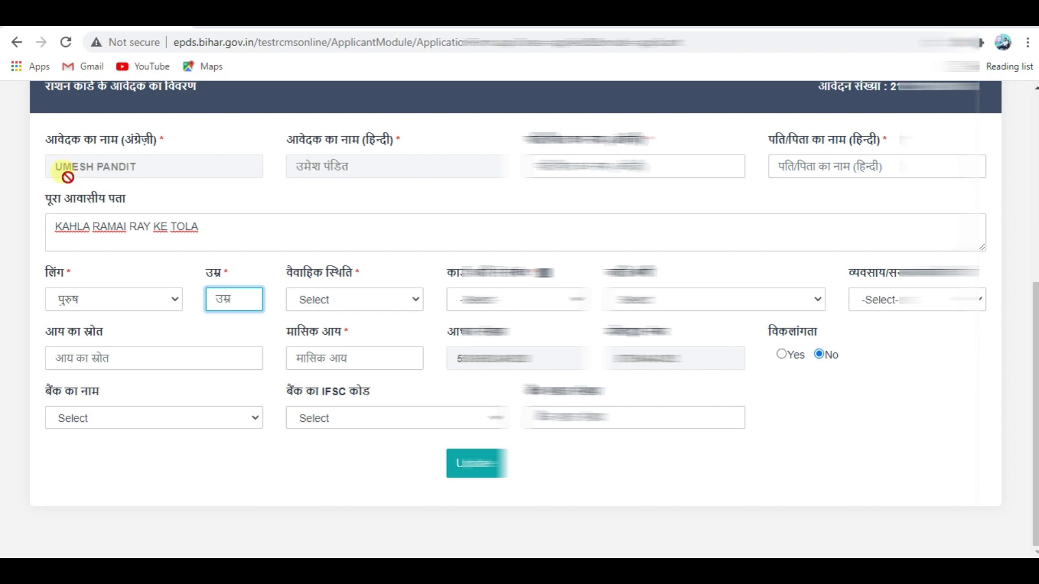
pyautogui.write('25')
pyautogui.click(318, 301)
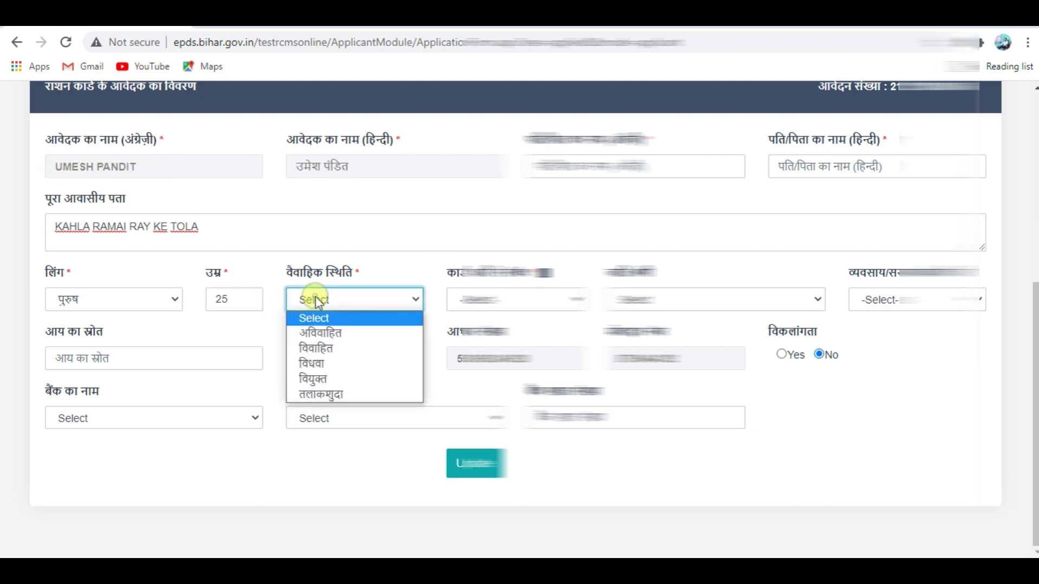
pyautogui.click(325, 333)
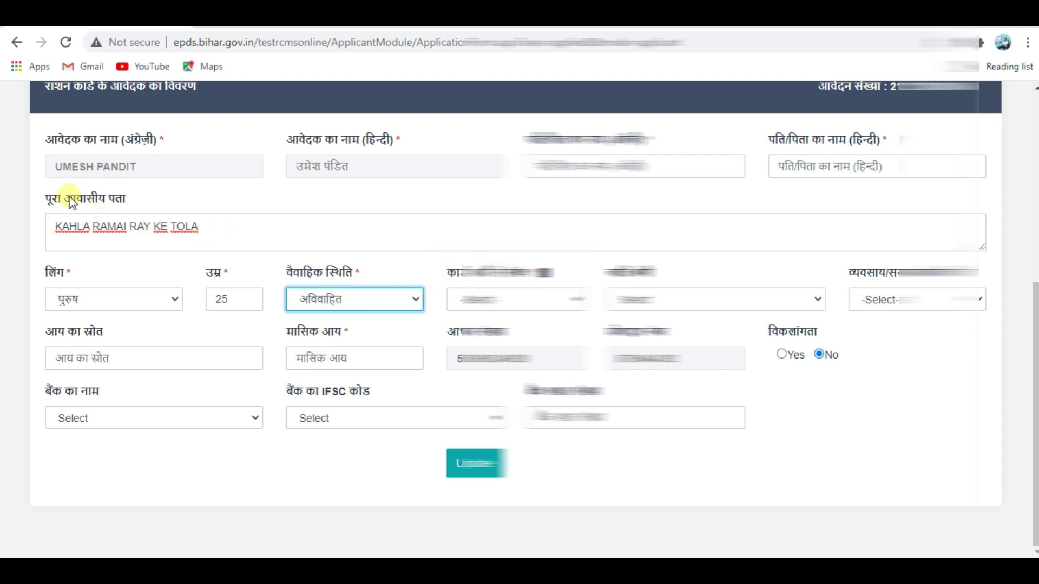
# - Check the applicant's English name and the father's/husband's name field, leaving them unchanged
pyautogui.moveTo(52, 167)
pyautogui.mouseDown()
pyautogui.moveTo(150, 171)
pyautogui.moveTo(62, 174)
pyautogui.mouseUp()
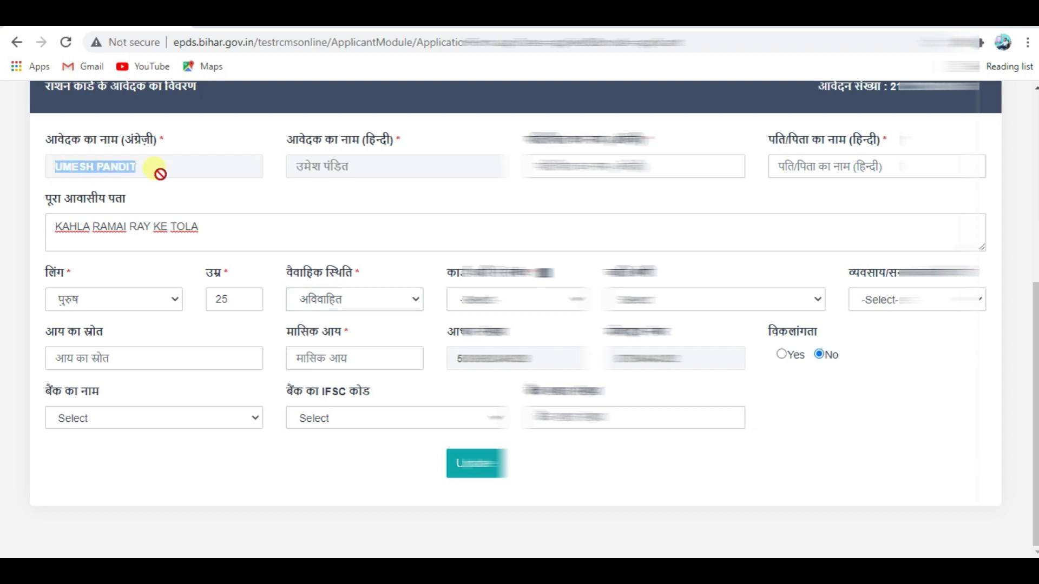
pyautogui.click(541, 166)
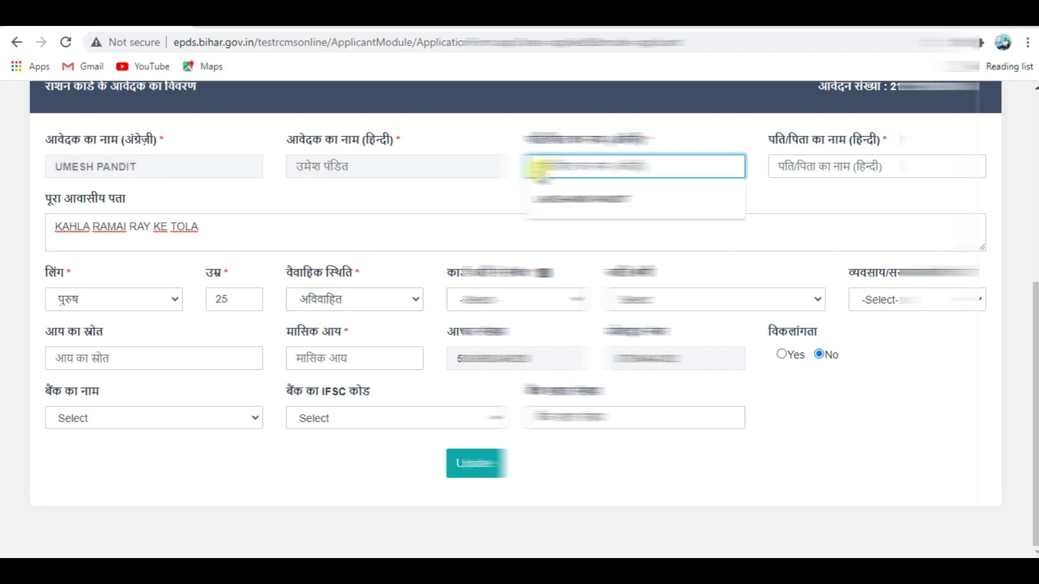
pyautogui.click(494, 199)
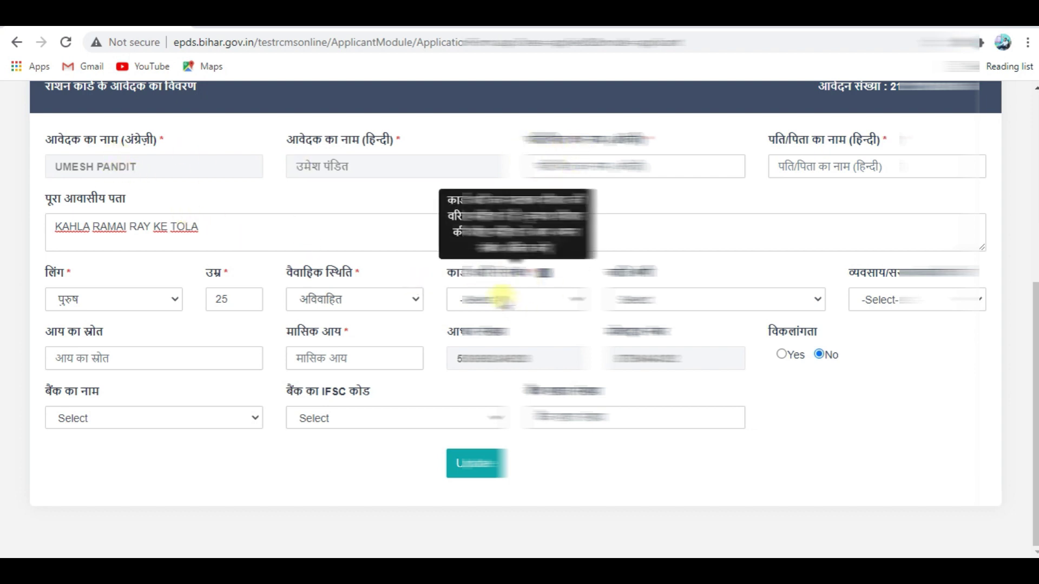
# - Choose the applicant's relationship to the cardholder
pyautogui.click(502, 297)
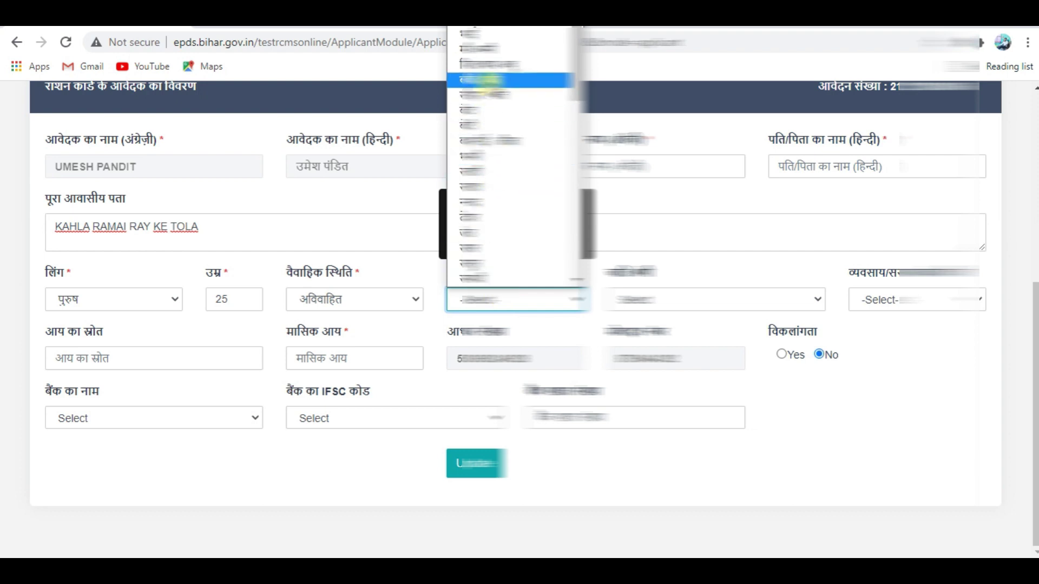
pyautogui.click(483, 80)
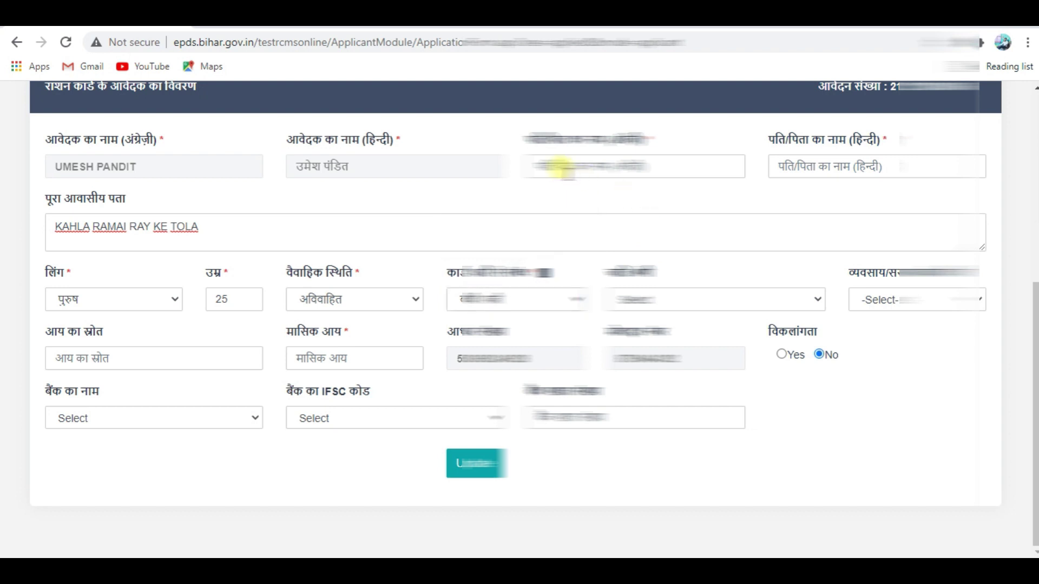
pyautogui.click(497, 285)
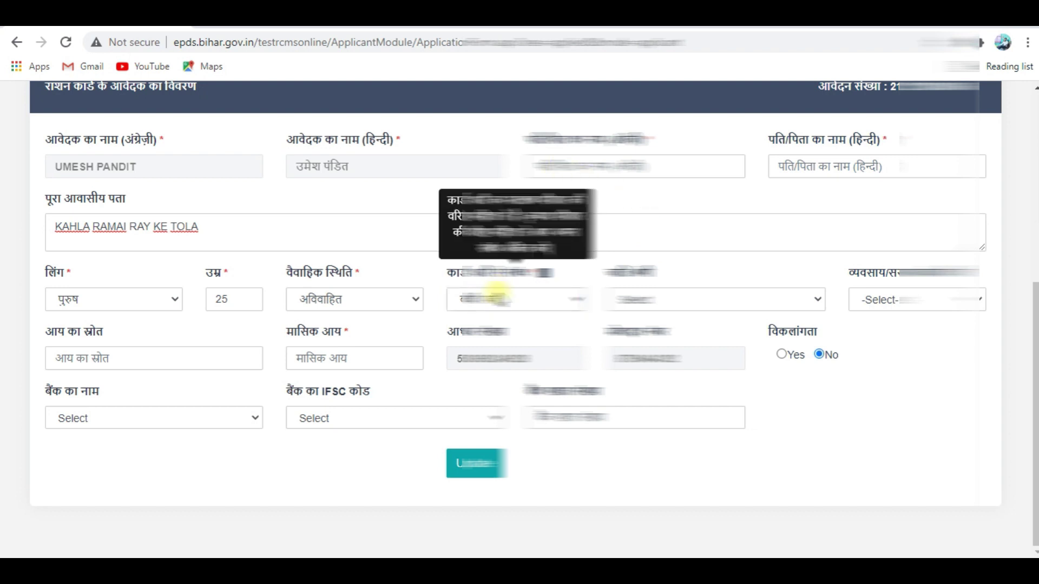
pyautogui.click(496, 289)
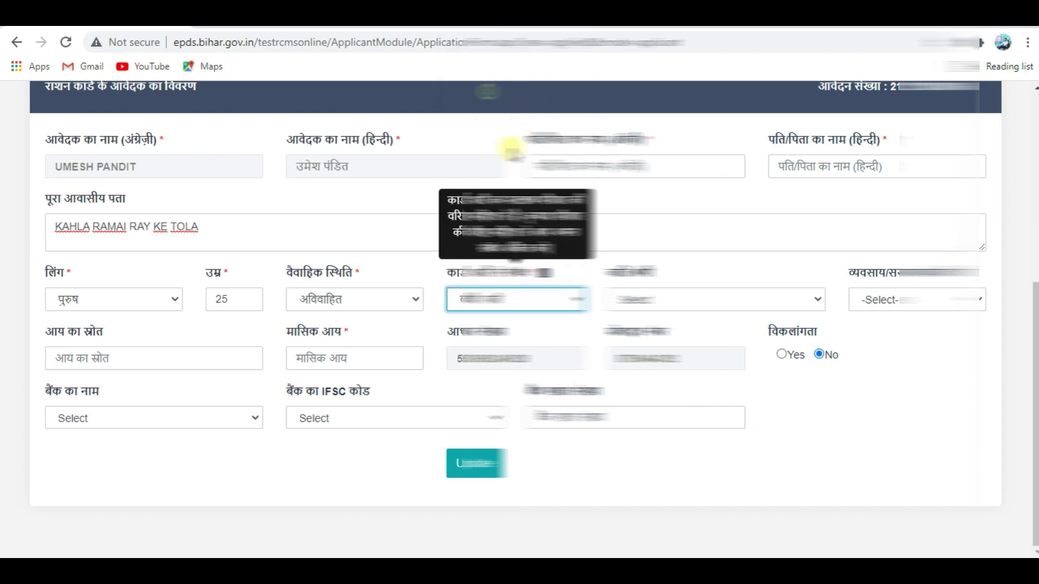
pyautogui.click(488, 96)
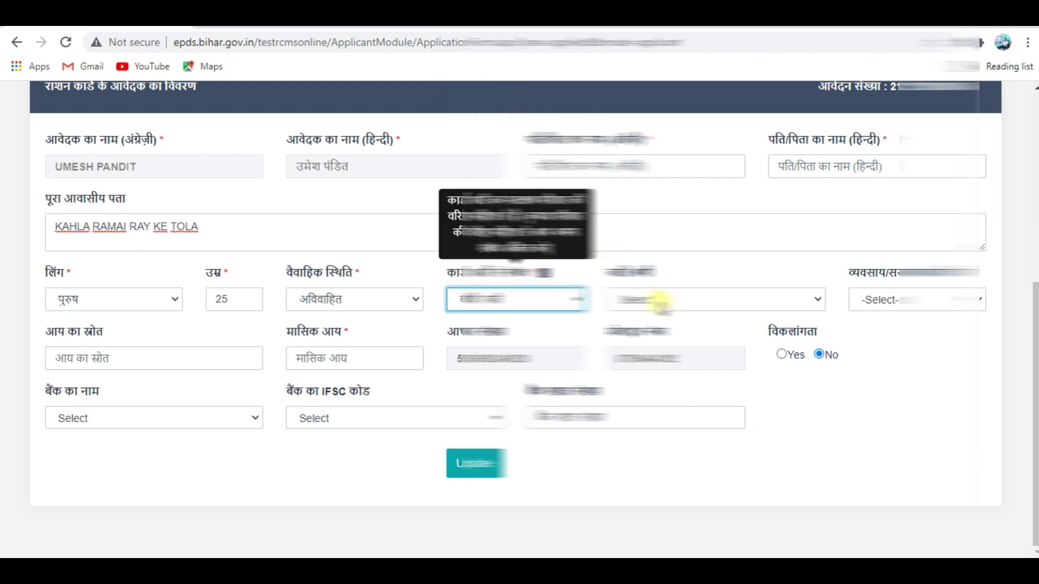
# - Set the applicant's caste category and occupation to मजदूर (labourer)
pyautogui.click(659, 298)
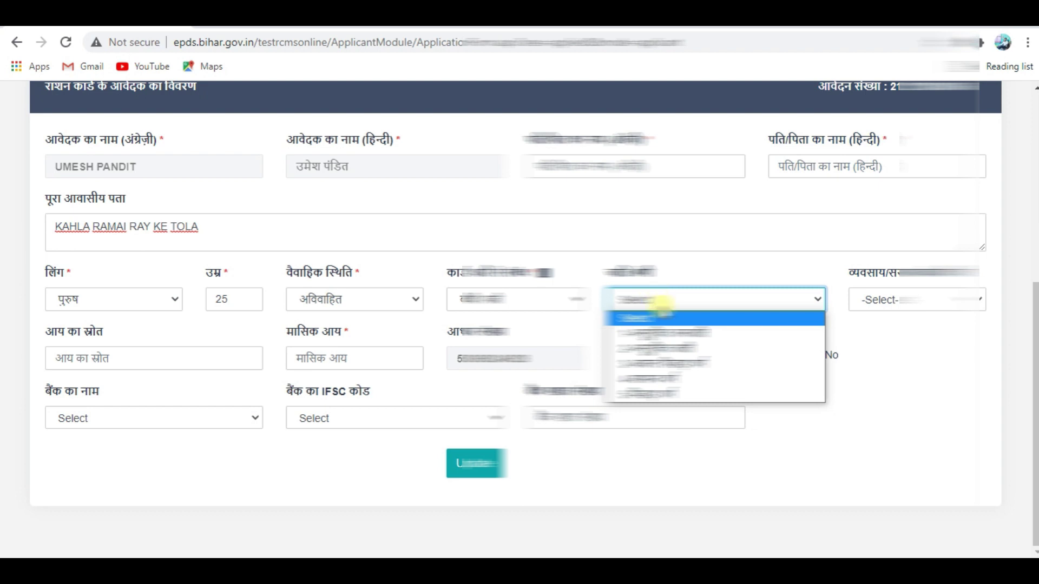
pyautogui.click(666, 363)
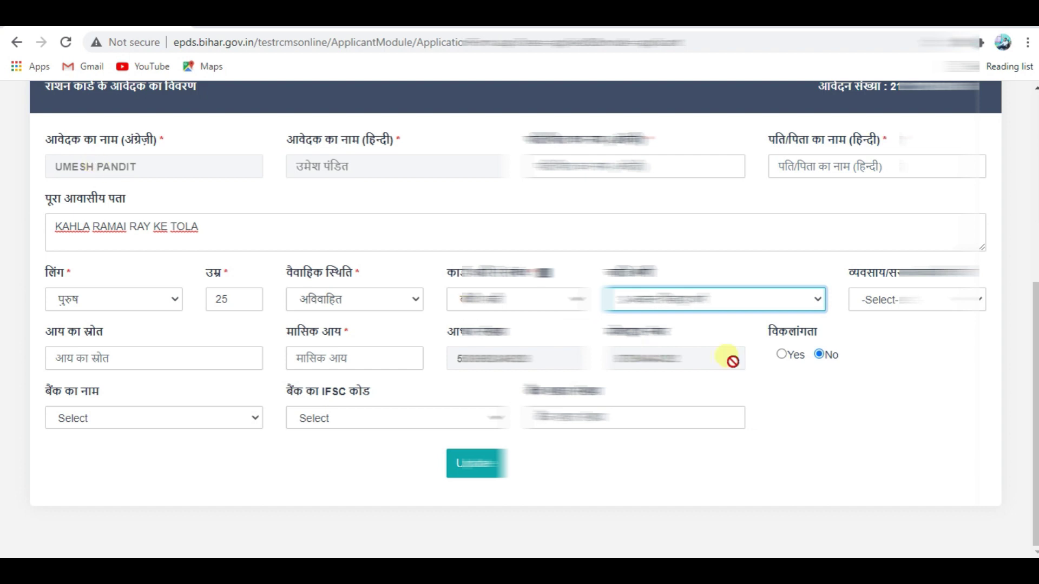
pyautogui.click(870, 300)
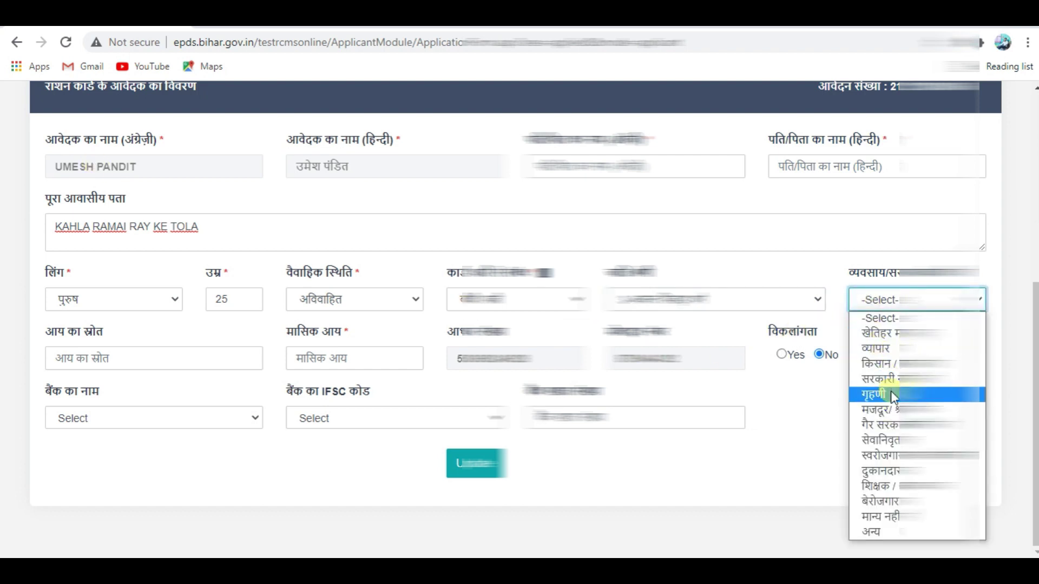
pyautogui.click(892, 422)
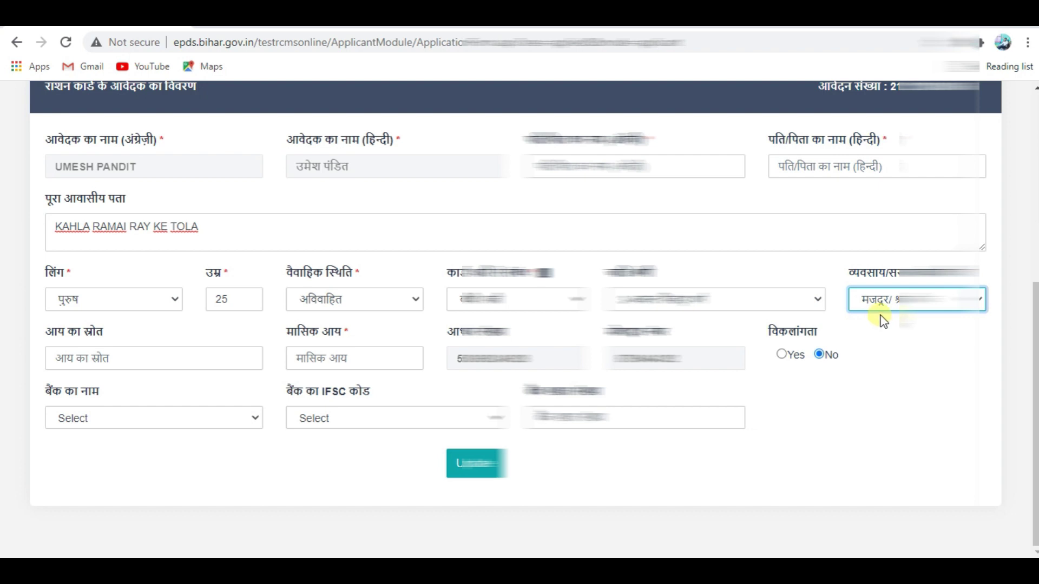
# - Fill the monthly income field with 10000
pyautogui.click(85, 364)
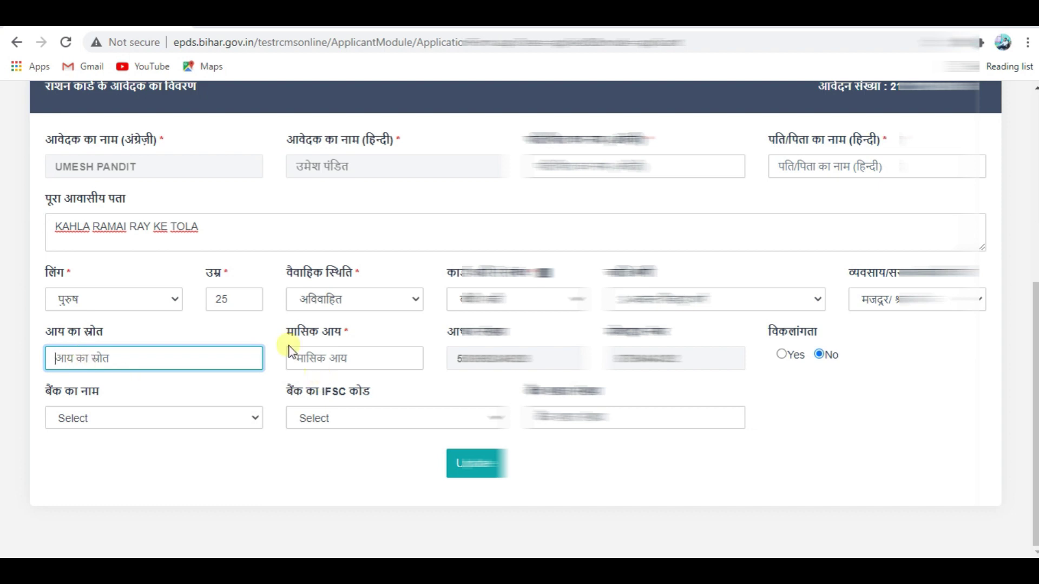
pyautogui.moveTo(287, 336); pyautogui.dragTo(322, 340)
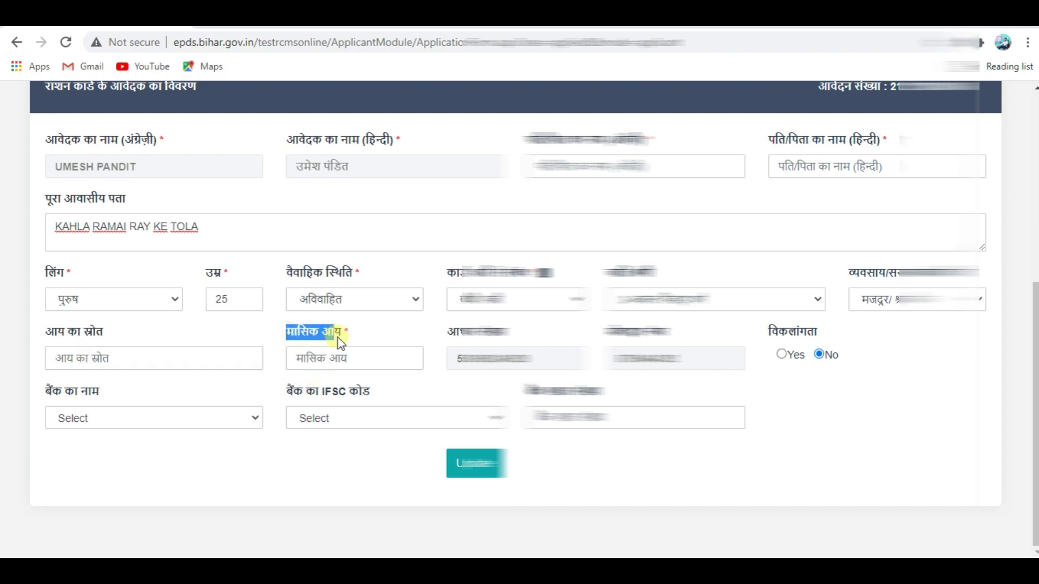
pyautogui.click(336, 359)
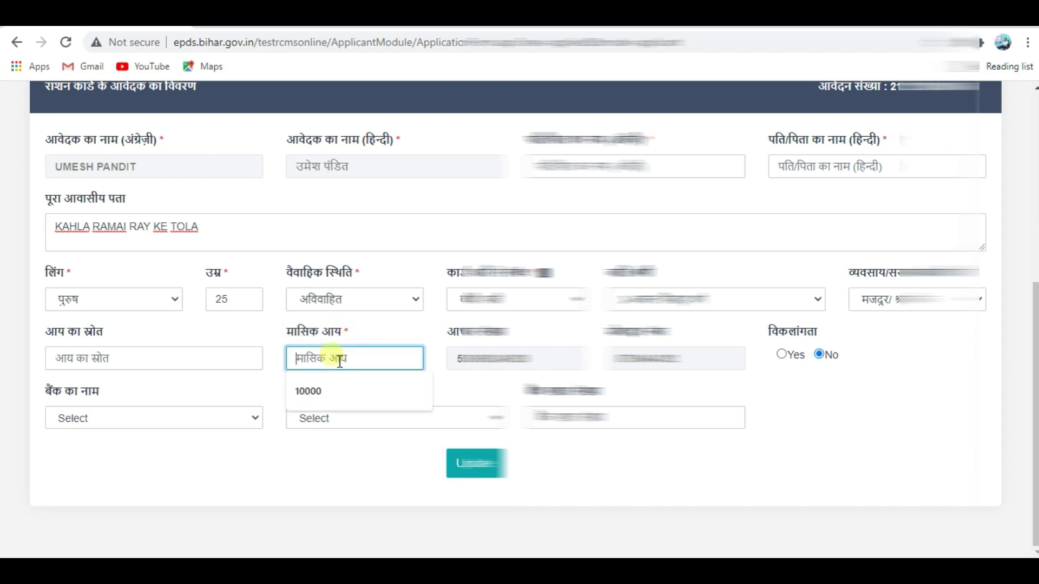
pyautogui.click(313, 394)
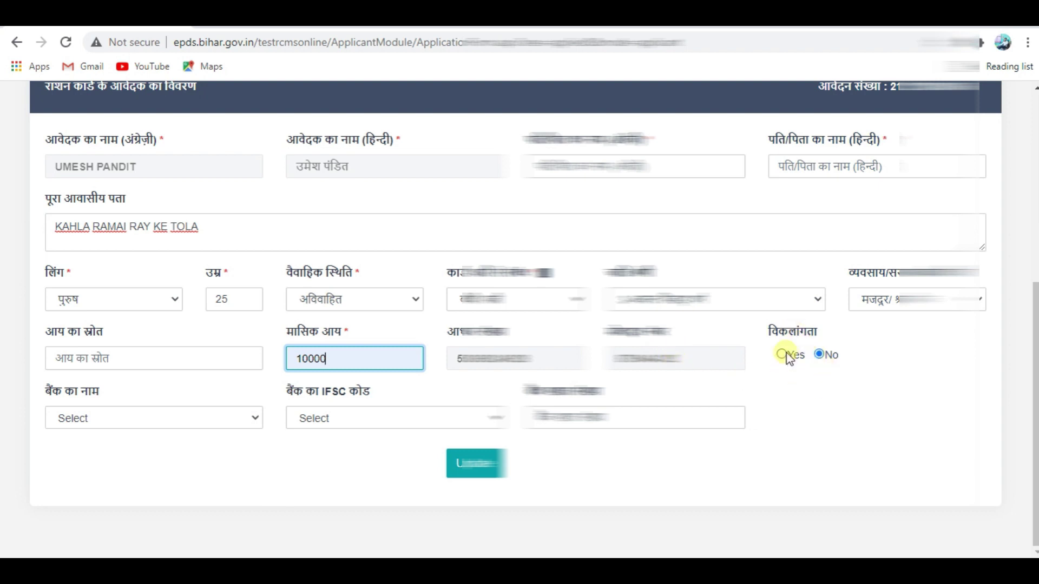
# - Choose STATE BANK OF INDIA as the applicant's bank
pyautogui.click(102, 425)
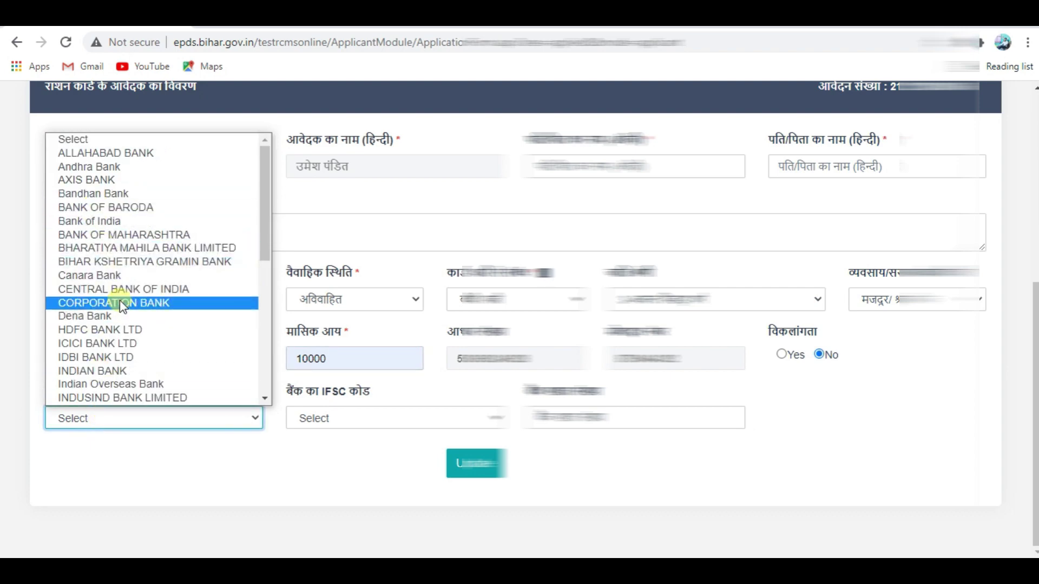
pyautogui.press('s')
pyautogui.press('s')
pyautogui.press('s')
pyautogui.press('s')
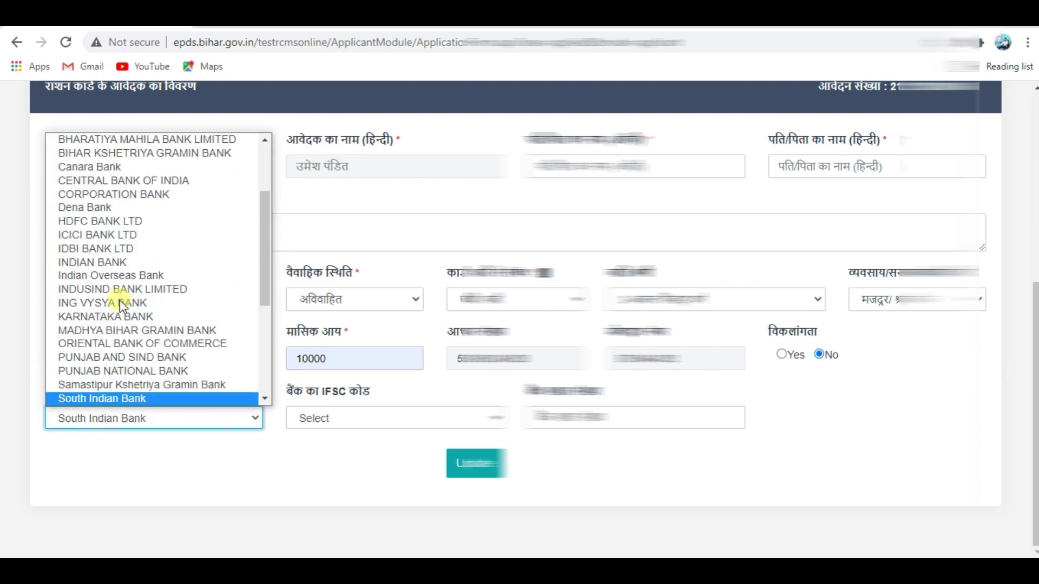
pyautogui.press('s')
pyautogui.press('s')
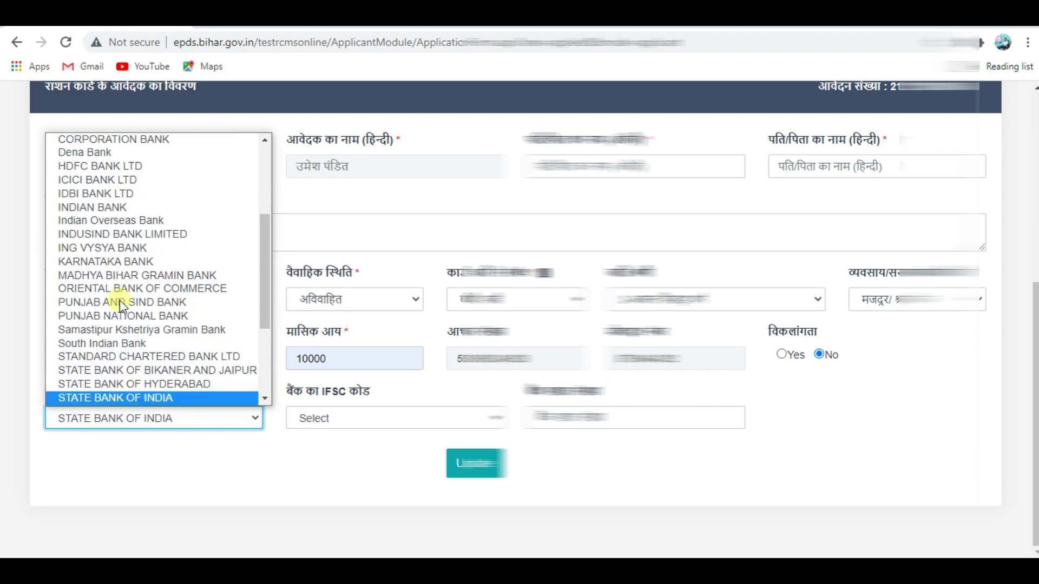
pyautogui.click(134, 399)
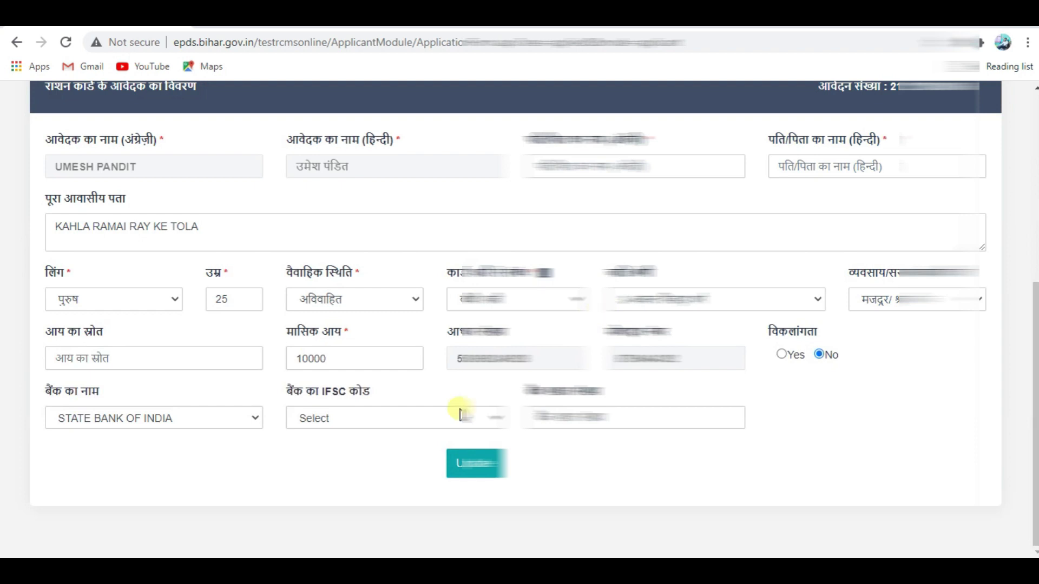
# - Select IFSC code SBIN0013133 and save the applicant details with Update
pyautogui.click(345, 420)
pyautogui.scroll(-1, 343, 302)
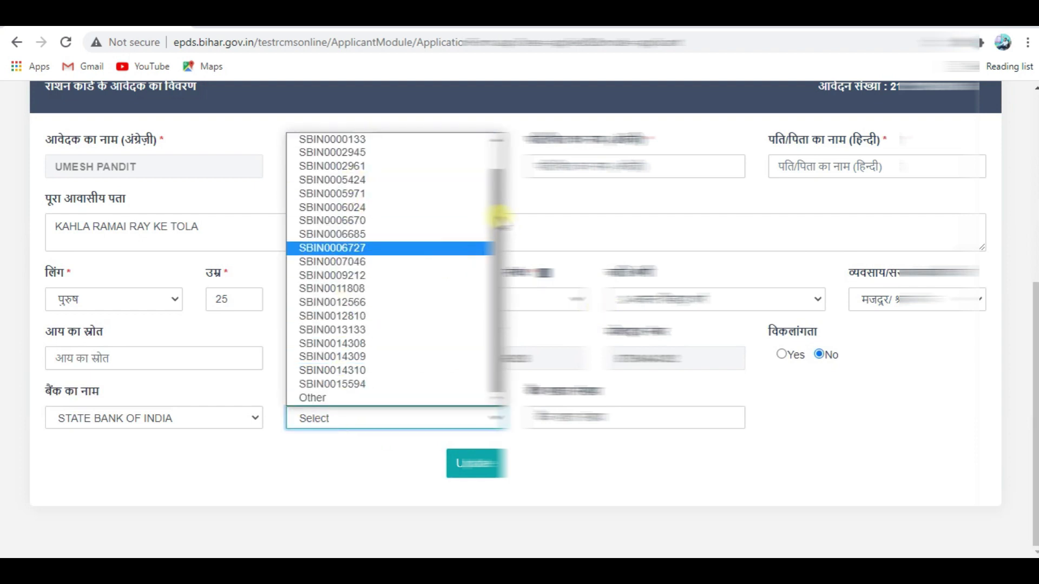
pyautogui.click(387, 329)
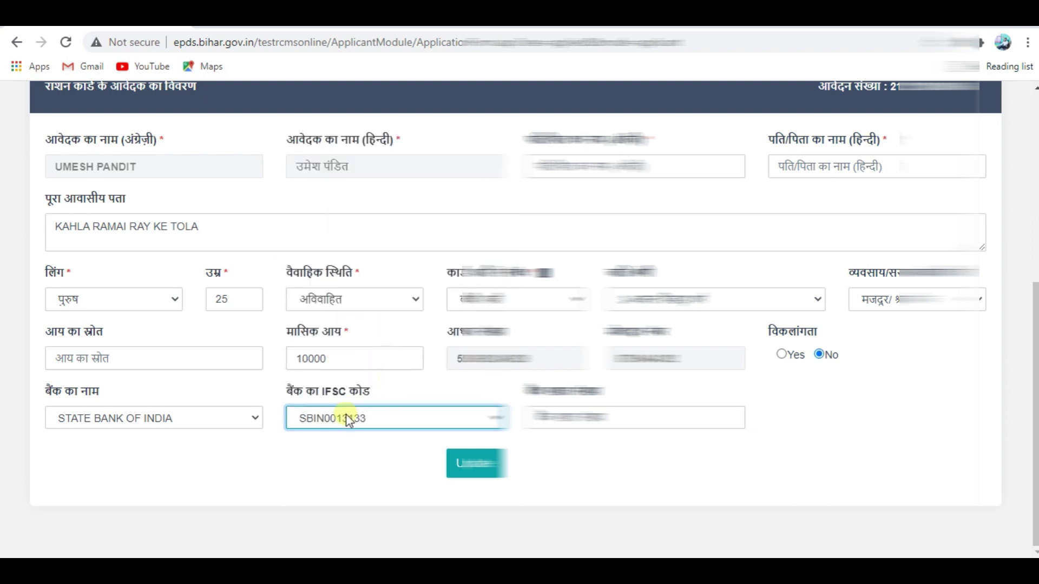
pyautogui.click(538, 418)
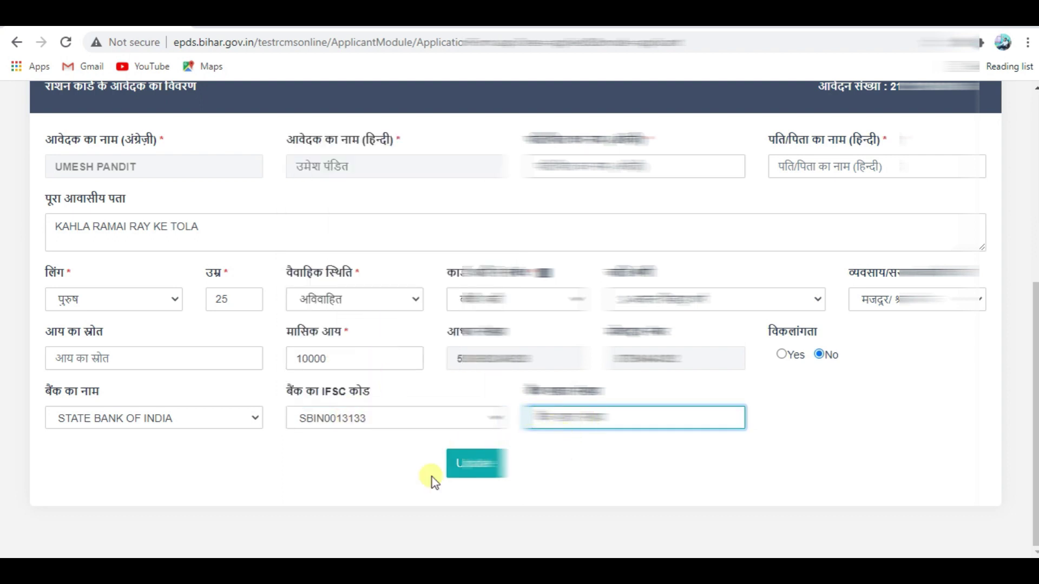
pyautogui.click(456, 470)
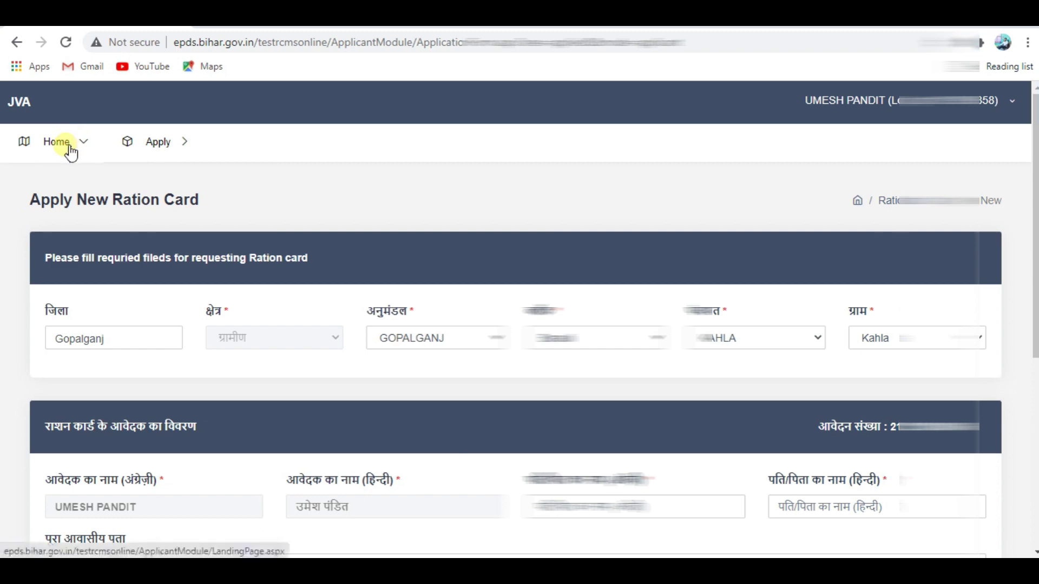
# - Return to Home and go to Apply > Edit Application > Member for the other-members form
pyautogui.click(64, 142)
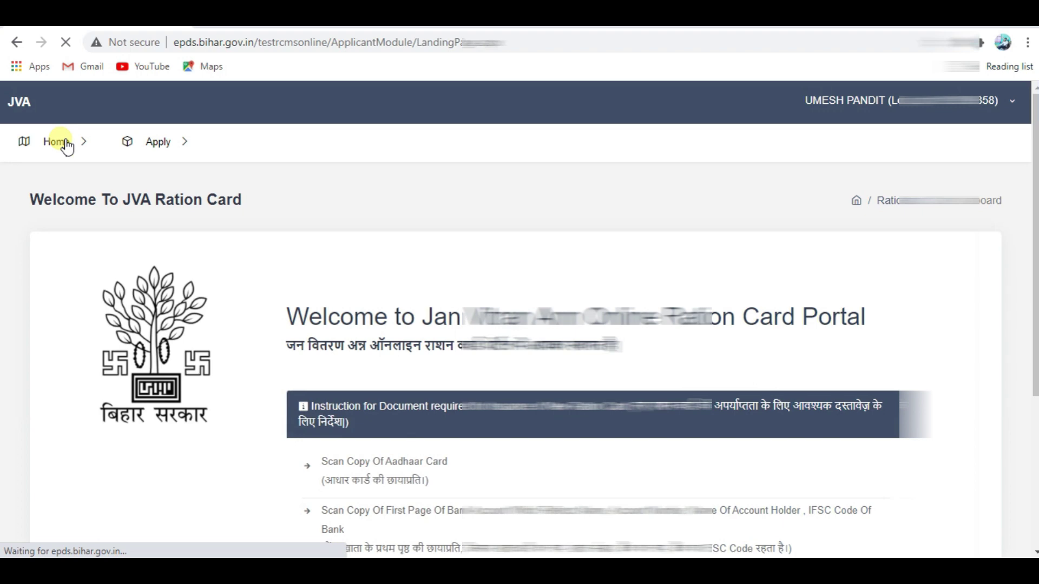
pyautogui.click(162, 144)
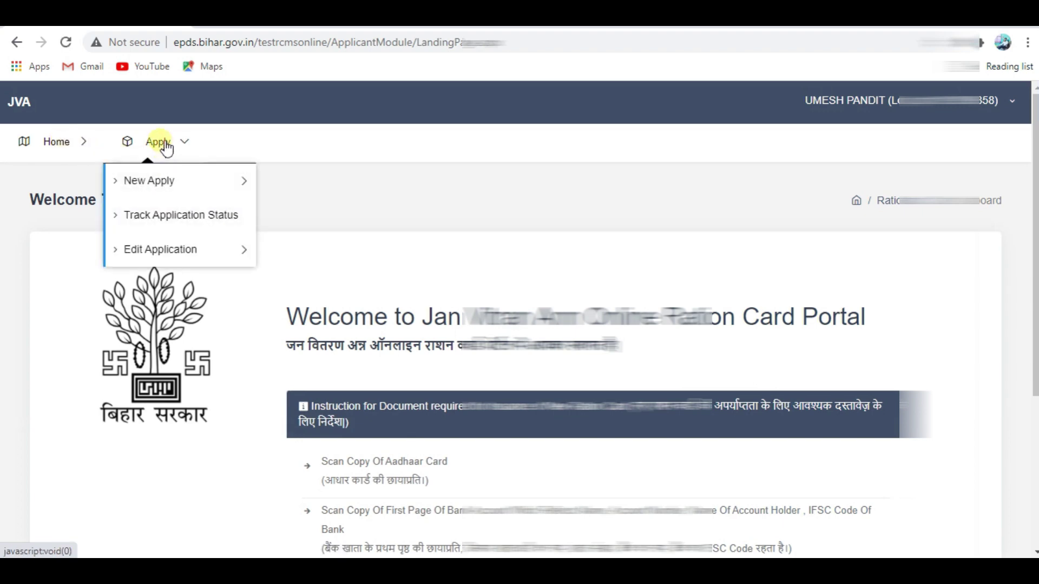
pyautogui.click(122, 251)
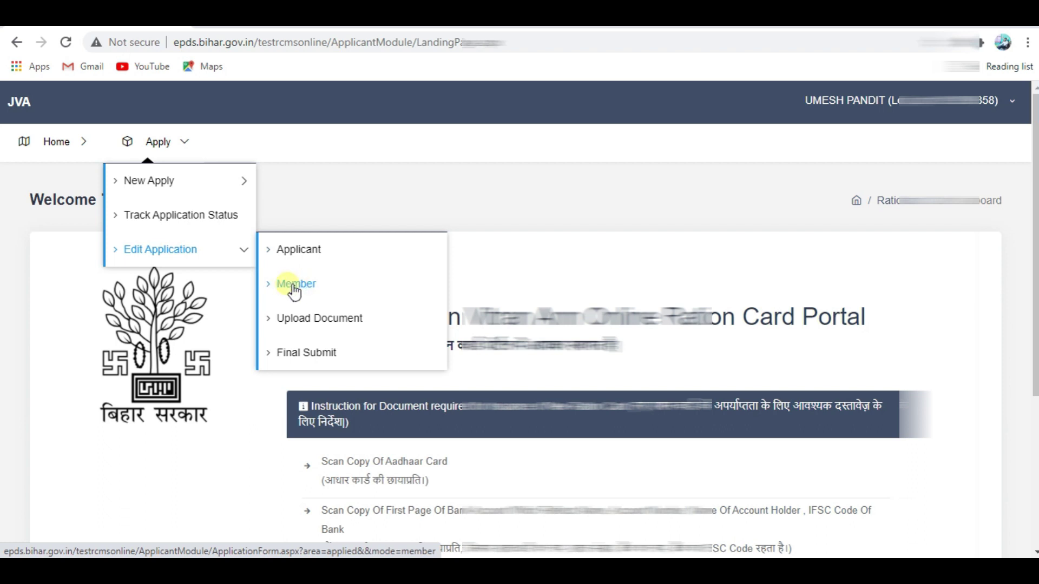
pyautogui.click(290, 285)
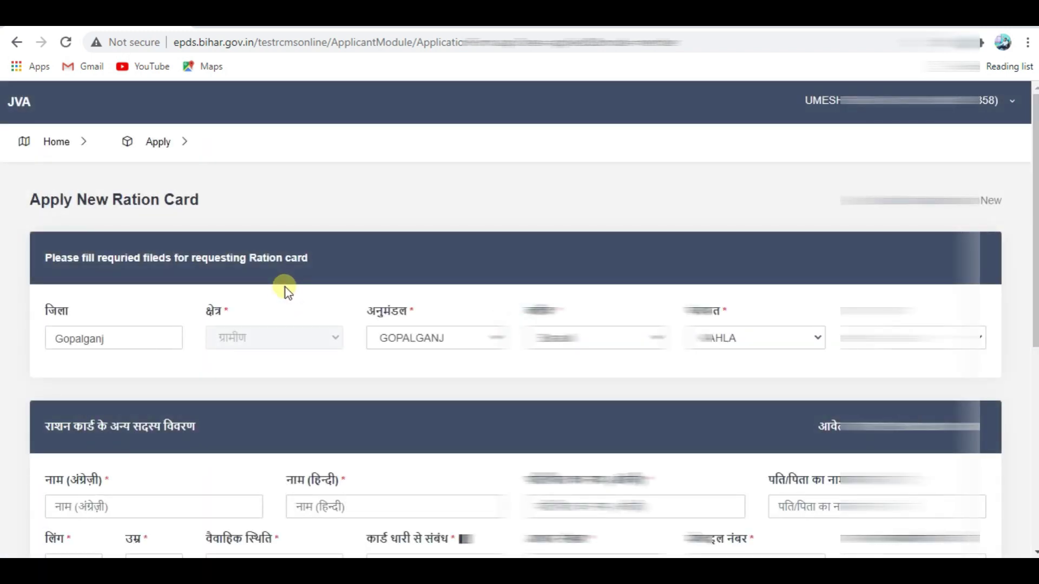
# - Enter the member's English and Hindi names, gender and age on the other-members form
pyautogui.scroll(-2, 284, 293)
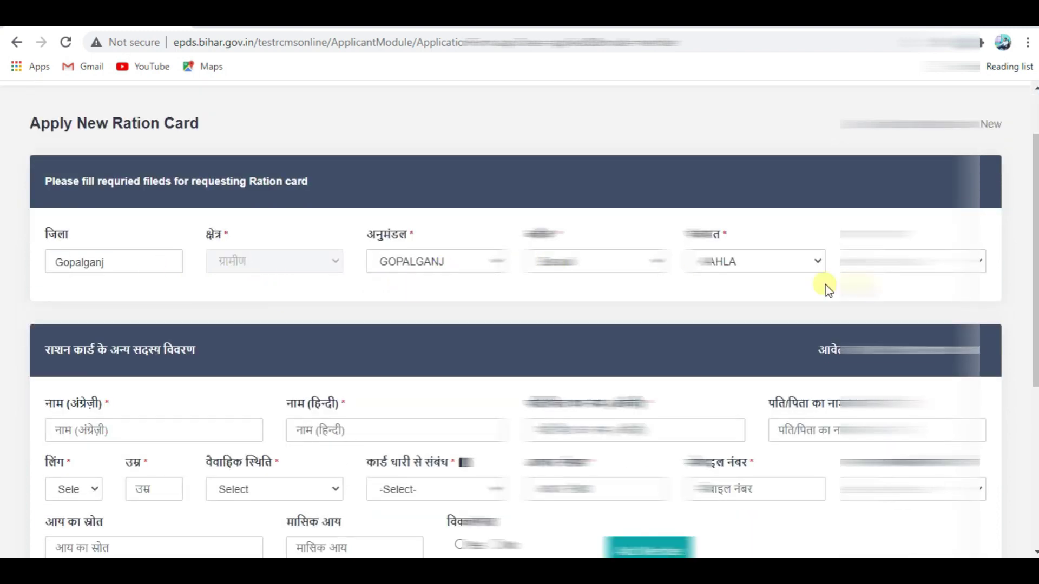
pyautogui.scroll(-4, 690, 281)
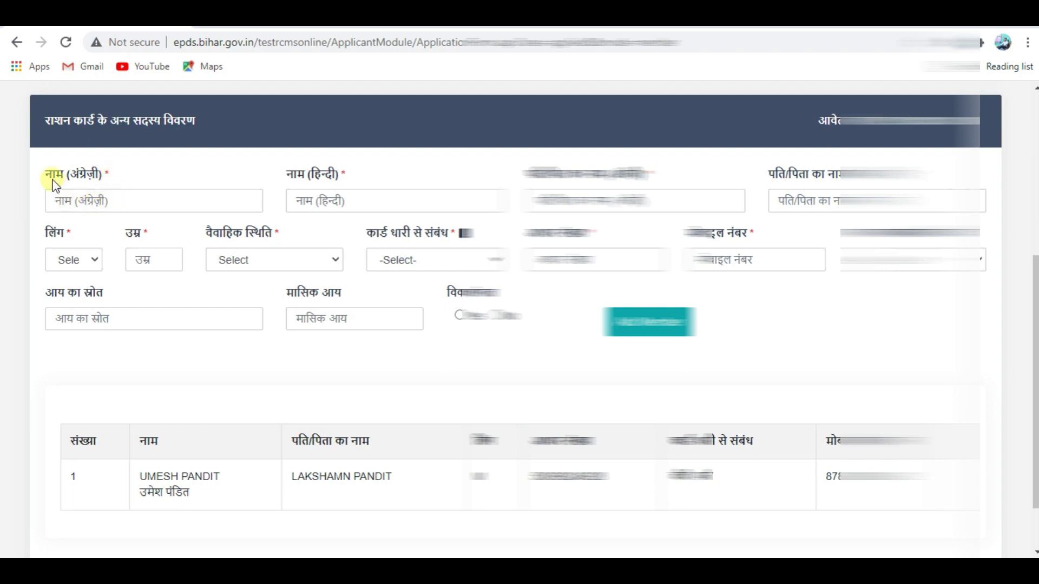
pyautogui.click(82, 200)
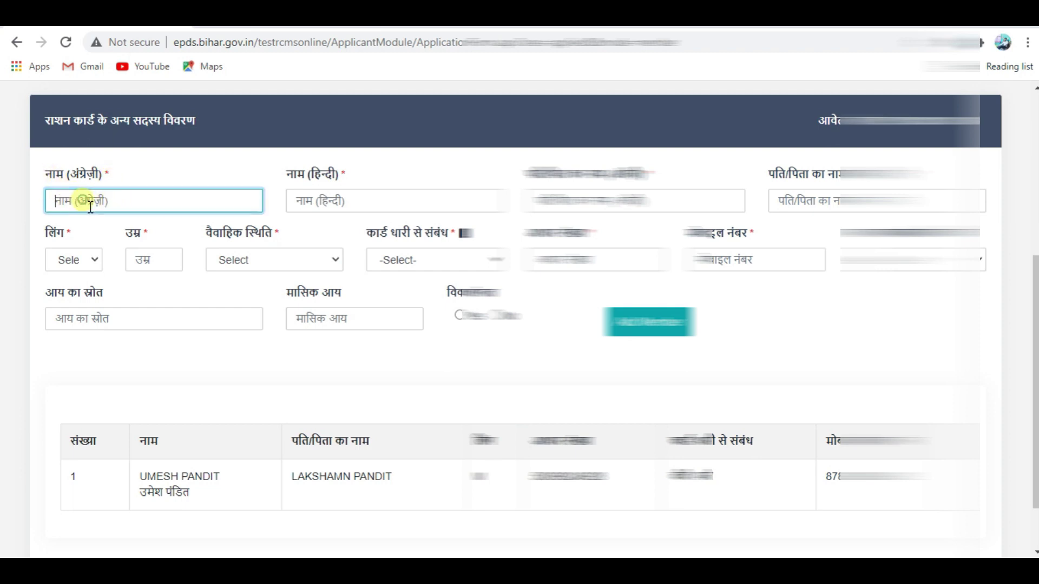
pyautogui.click(332, 210)
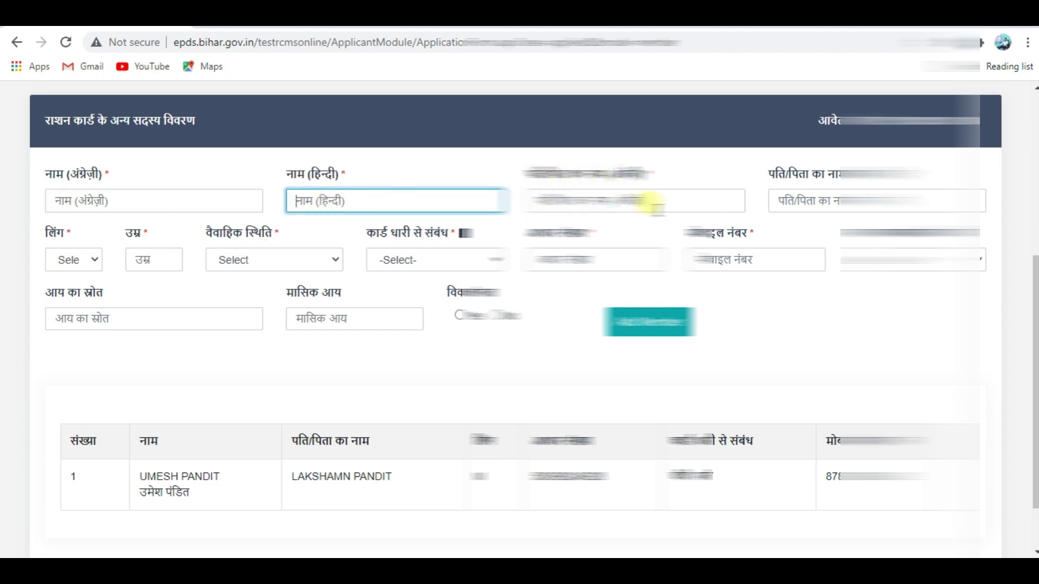
pyautogui.click(74, 262)
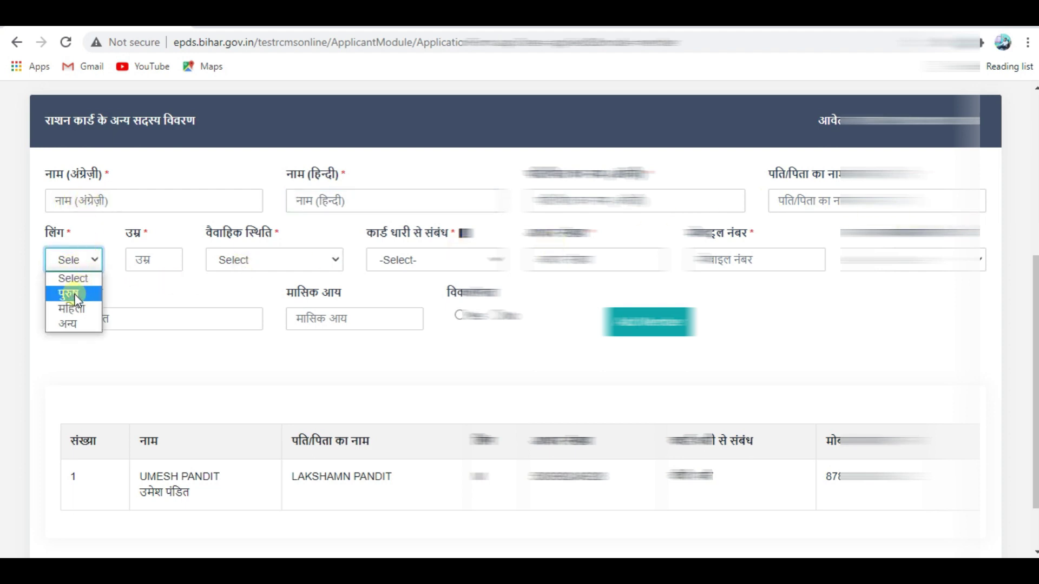
pyautogui.click(152, 262)
pyautogui.moveTo(213, 234); pyautogui.dragTo(307, 237)
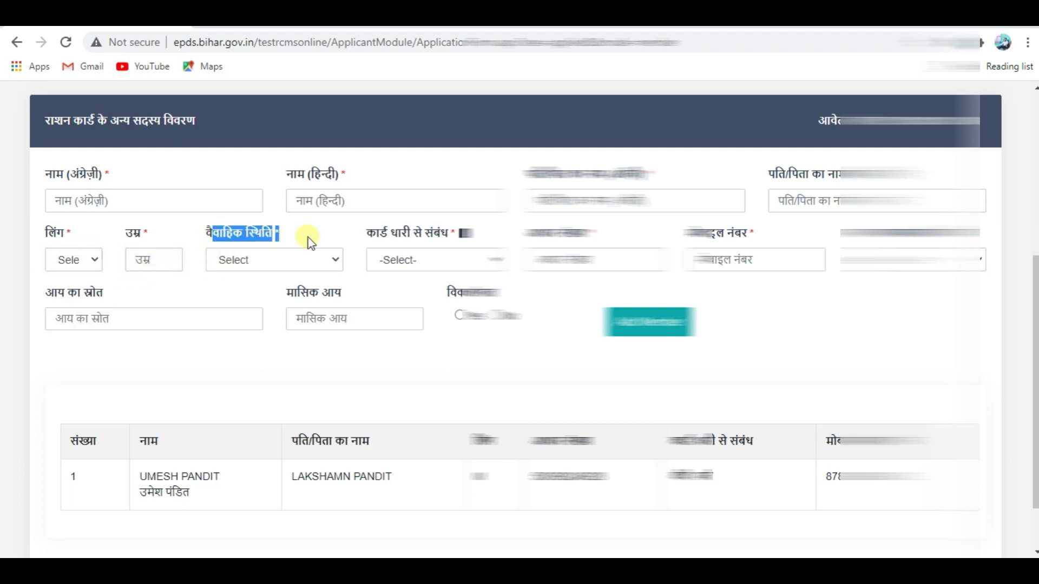
pyautogui.click(300, 241)
pyautogui.click(271, 262)
pyautogui.click(301, 228)
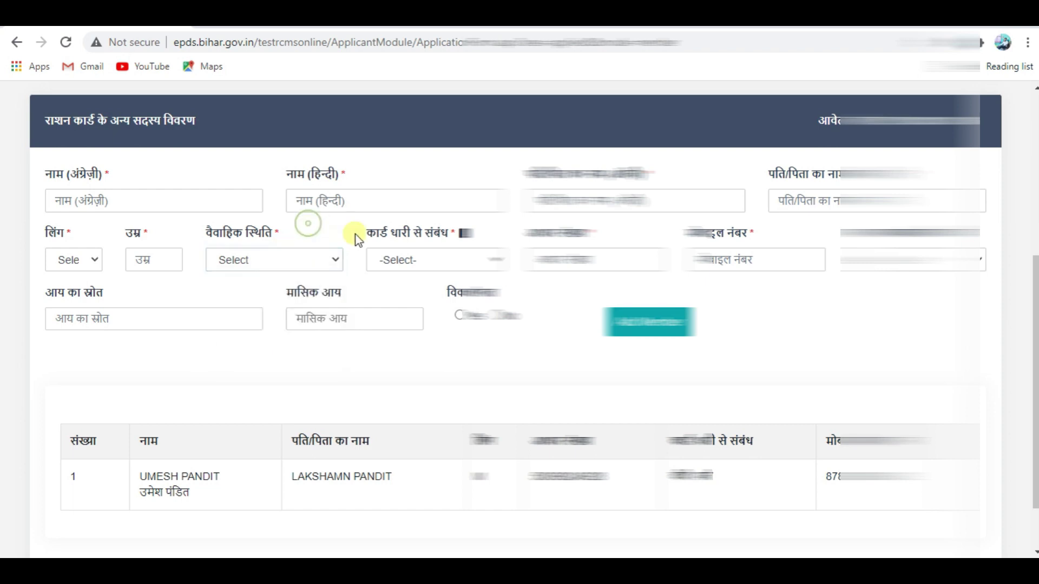
# - Fill the relationship, rightmost dropdown (last option), income source and monthly income fields
pyautogui.moveTo(436, 238)
pyautogui.click(399, 266)
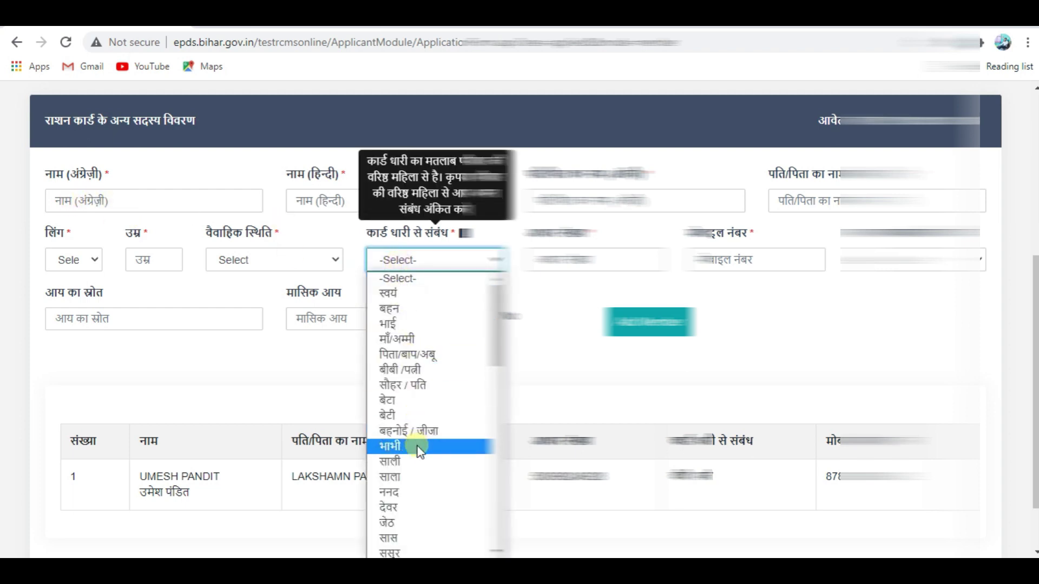
pyautogui.click(533, 342)
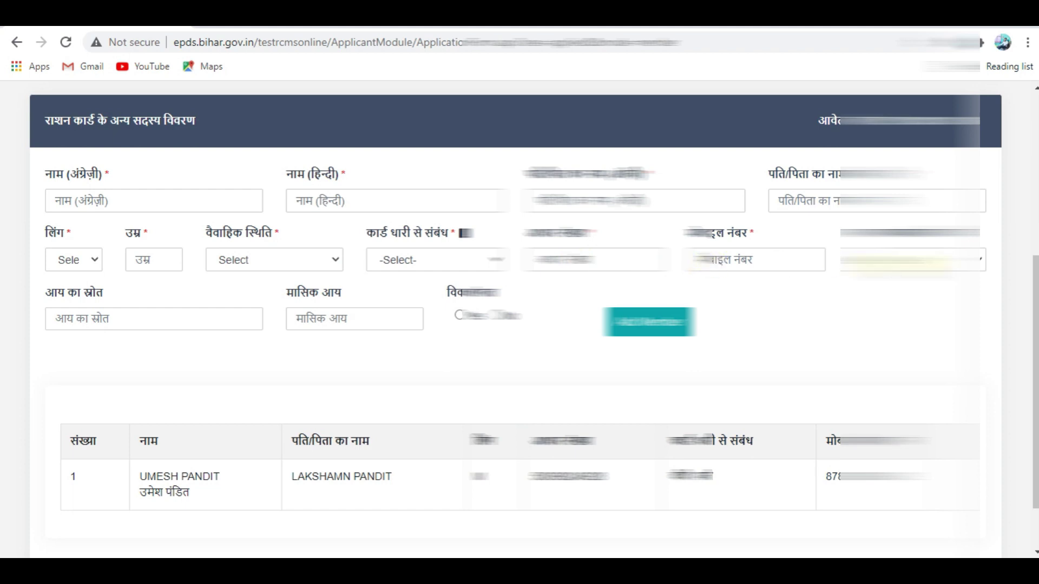
pyautogui.click(898, 260)
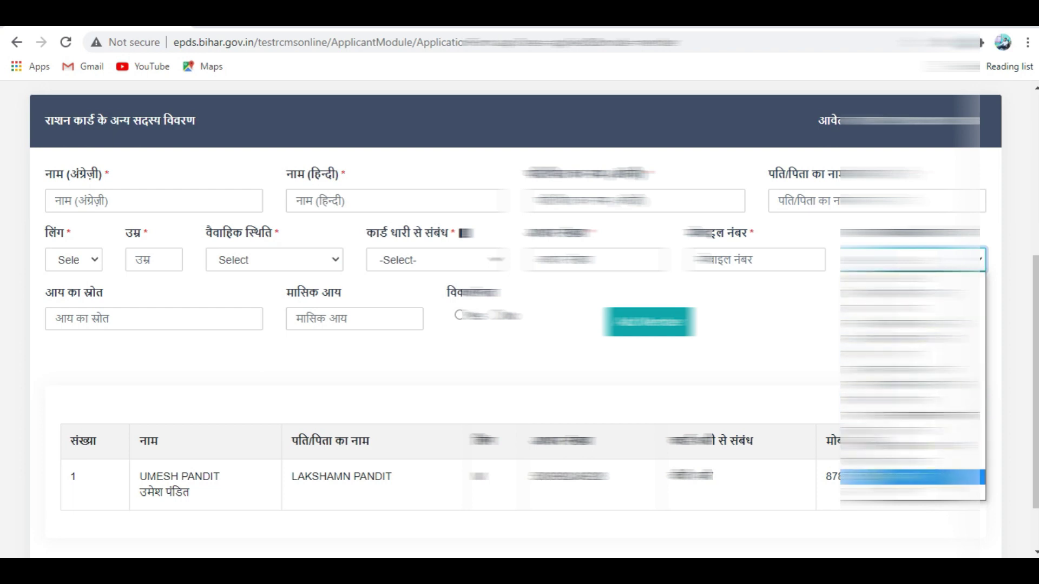
pyautogui.click(912, 492)
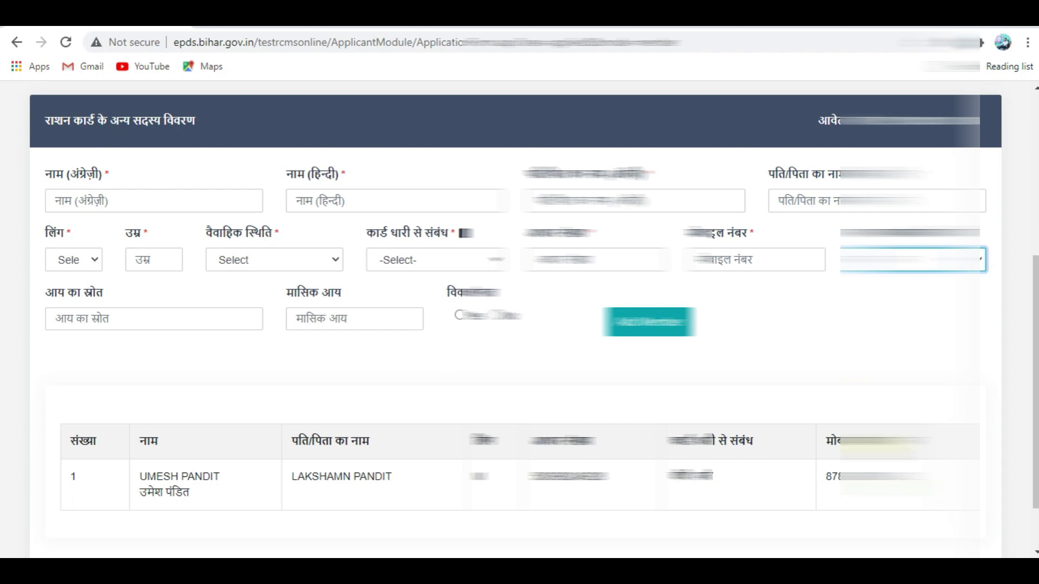
pyautogui.click(68, 329)
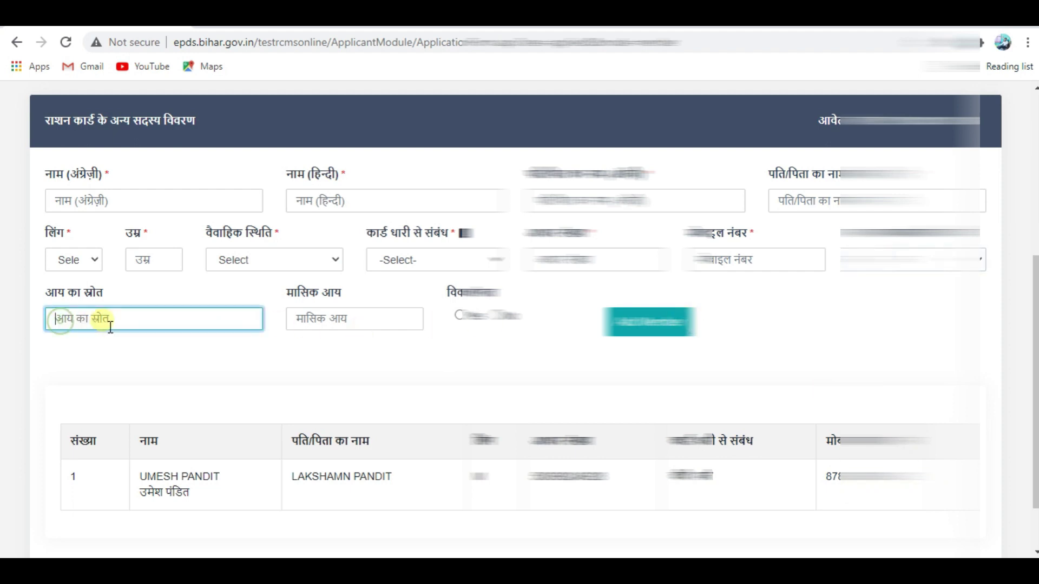
pyautogui.click(318, 326)
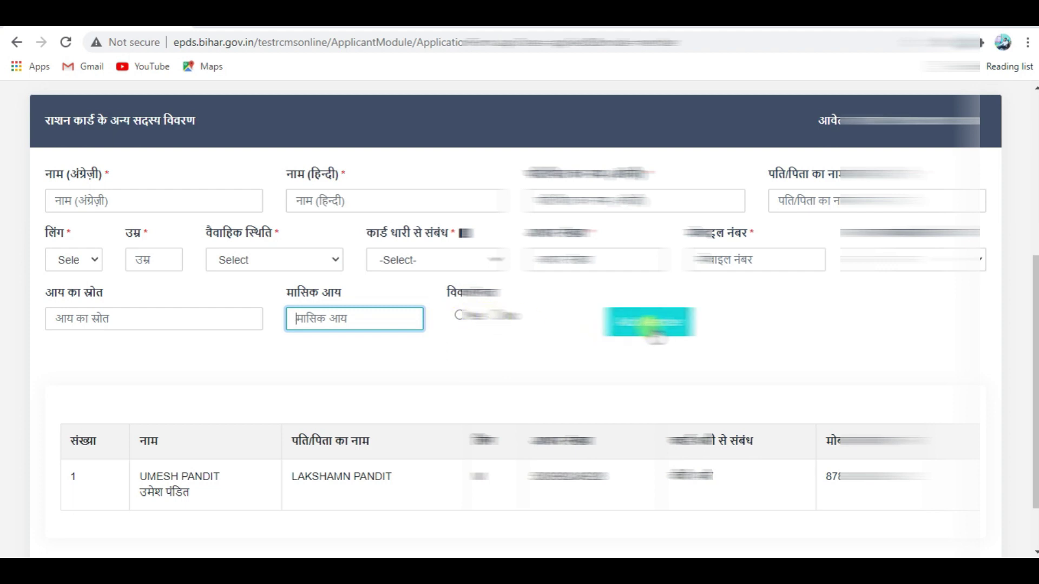
# - Check that the member table now lists the new member as entry 1
pyautogui.scroll(-1, 439, 371)
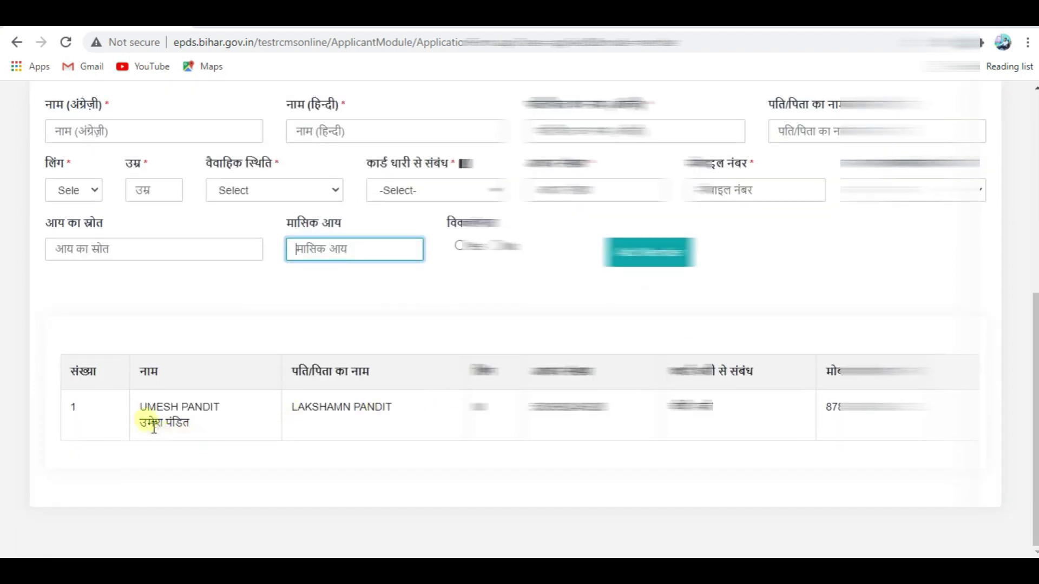
pyautogui.moveTo(148, 411); pyautogui.dragTo(186, 425)
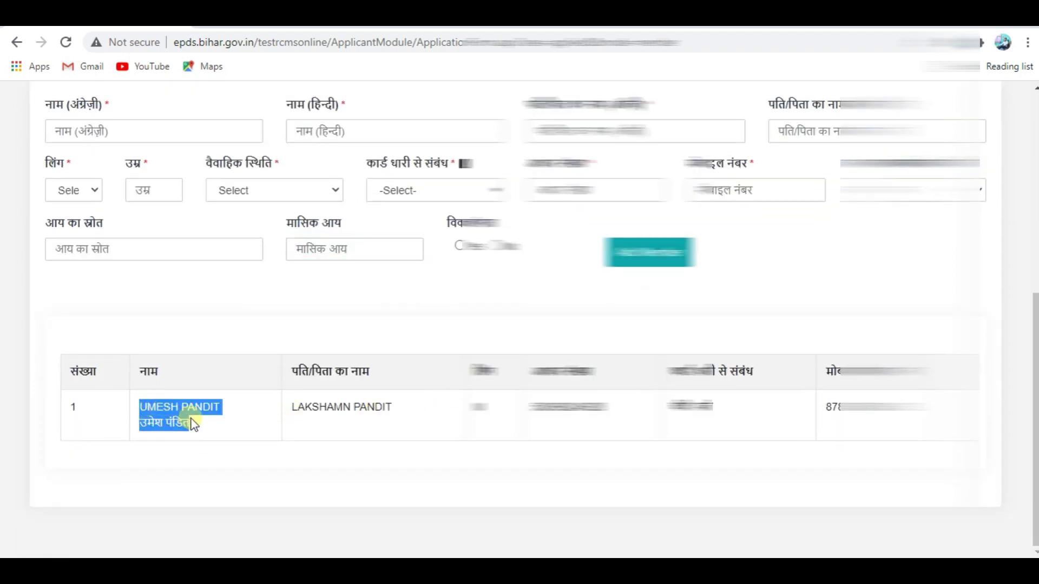
pyautogui.click(197, 426)
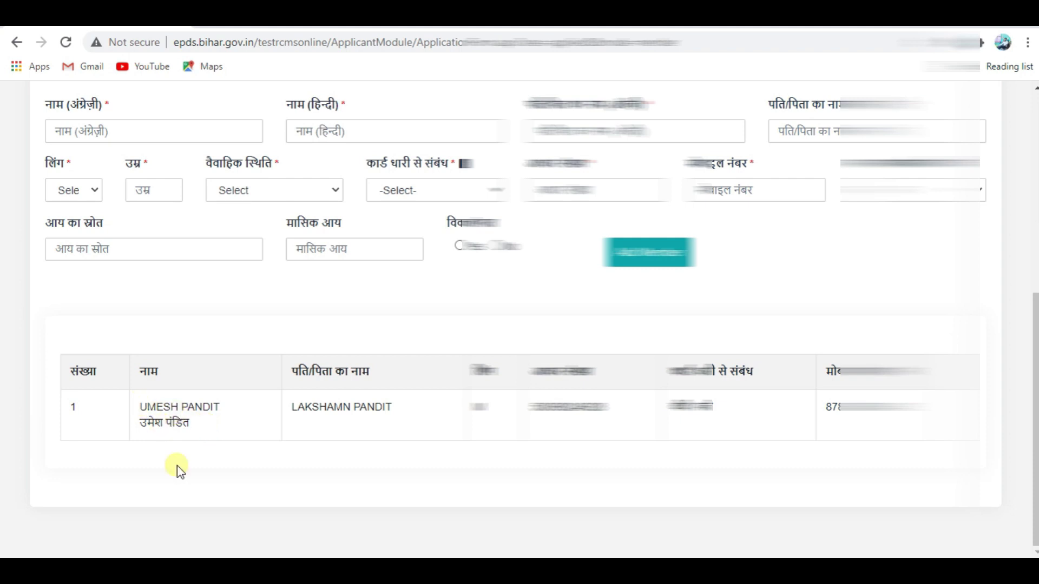
pyautogui.scroll(1, 177, 465)
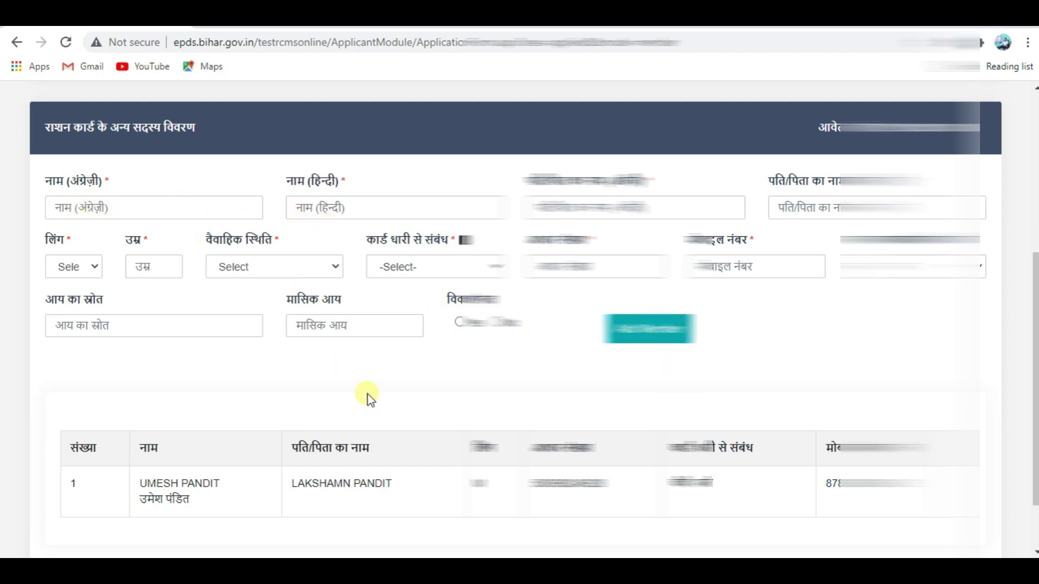
pyautogui.scroll(-1, 254, 465)
pyautogui.scroll(1, 252, 461)
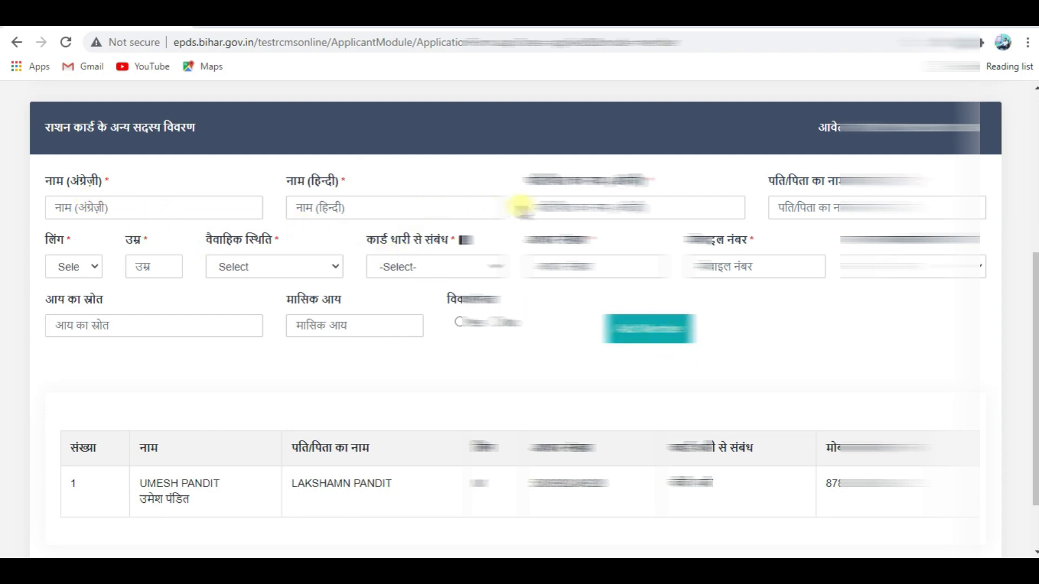
pyautogui.scroll(-1, 297, 459)
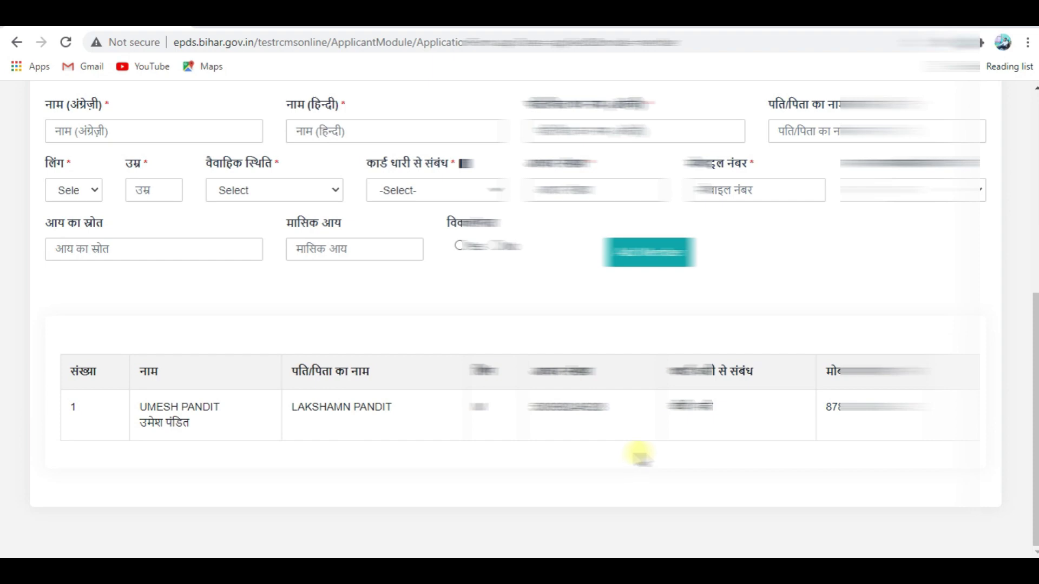
pyautogui.scroll(5, 640, 455)
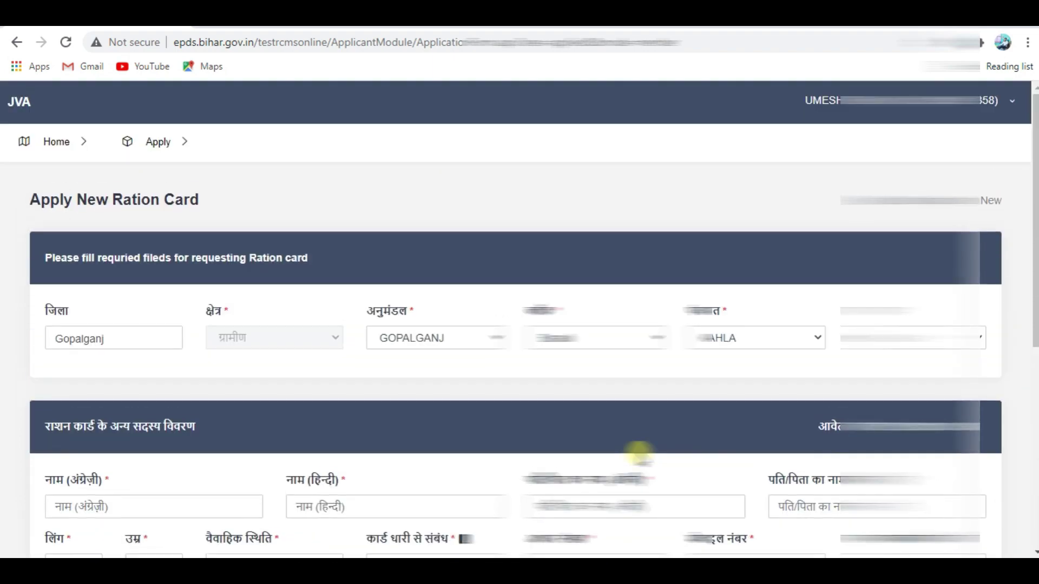
# - Go to Apply > Edit Application > Upload Document to reach the photo and checklist page
pyautogui.click(158, 143)
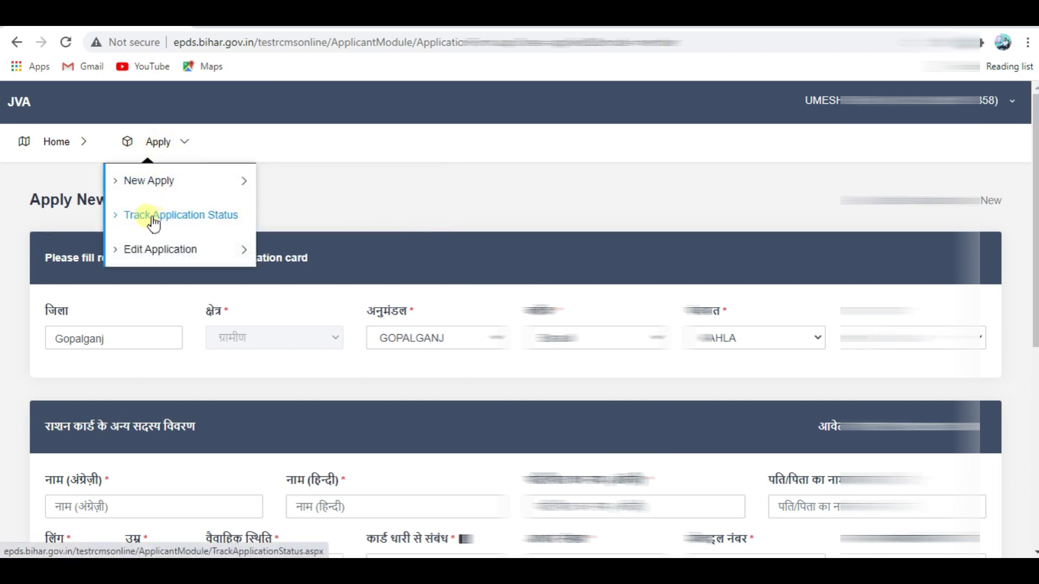
pyautogui.moveTo(157, 249)
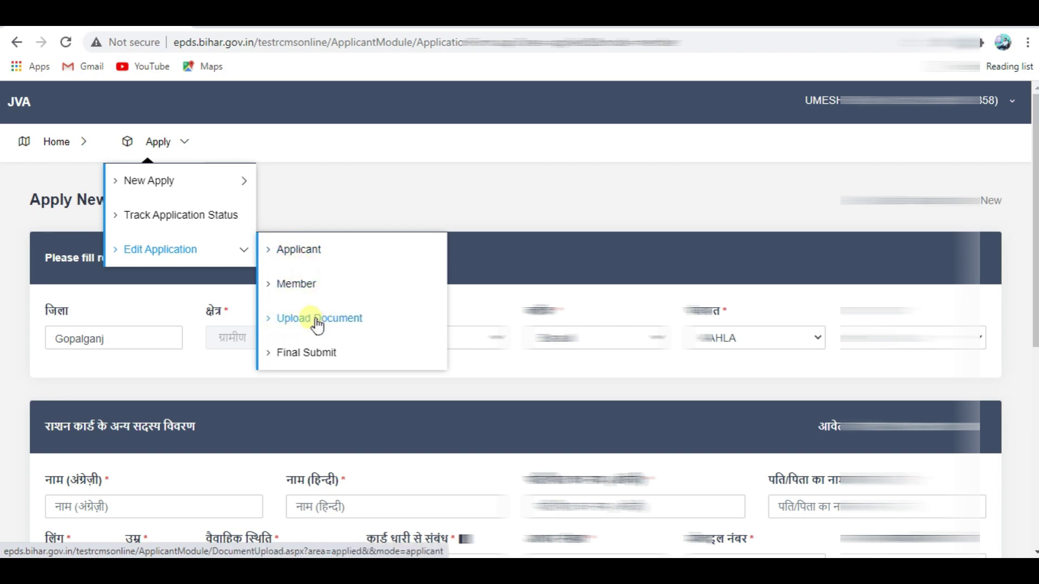
pyautogui.click(317, 323)
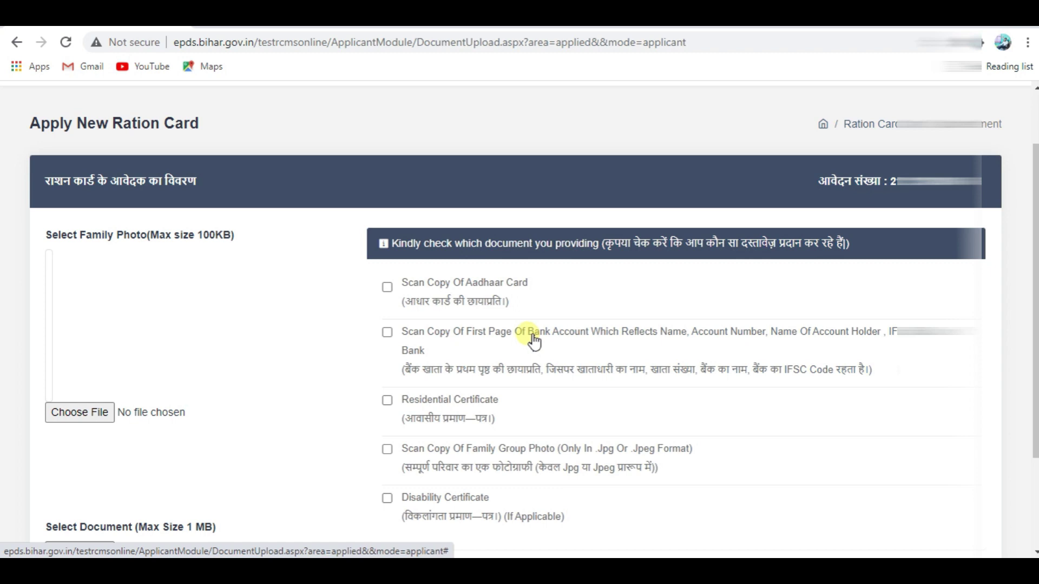
# - Tick Aadhaar, Residential Certificate and Family Group Photo on the checklist, then upload the documents
pyautogui.click(387, 287)
pyautogui.click(387, 401)
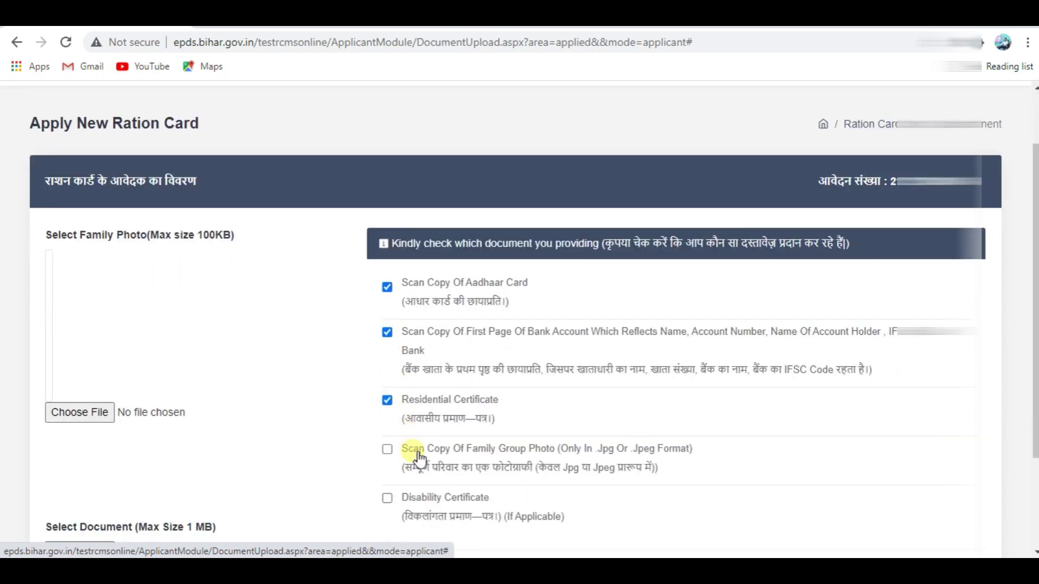
pyautogui.scroll(-1, 419, 459)
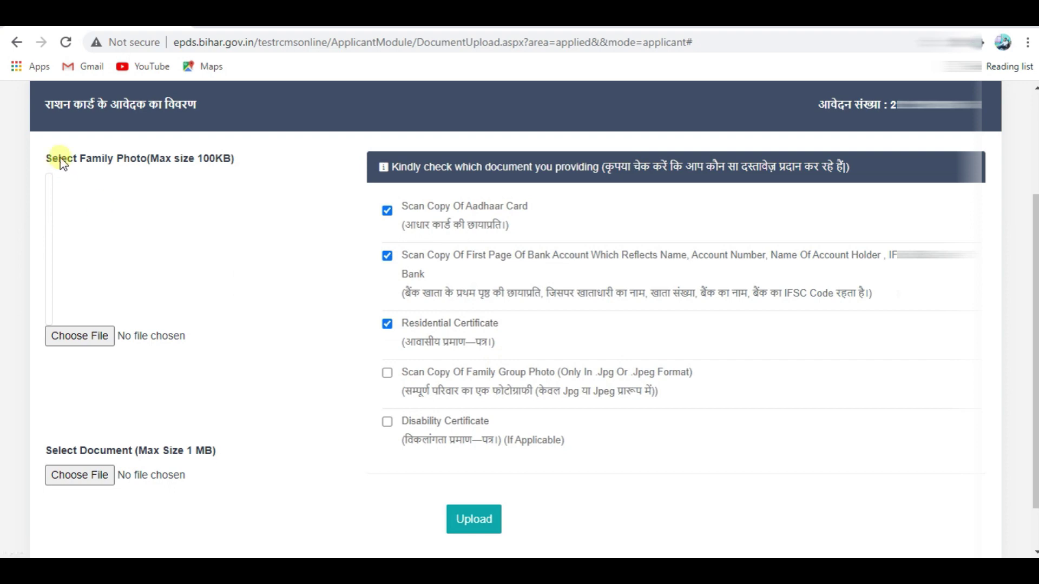
pyautogui.click(387, 372)
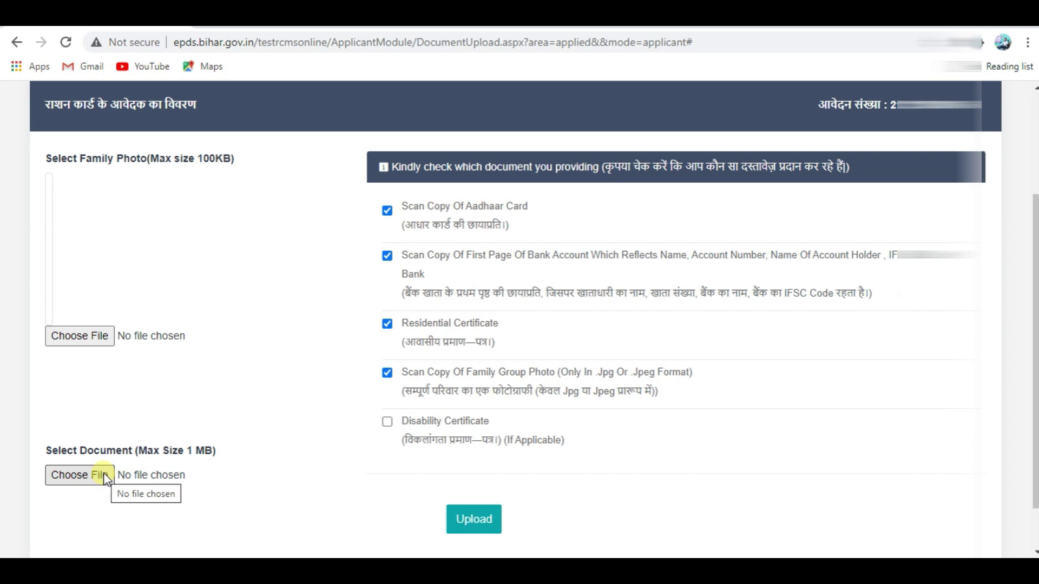
pyautogui.click(473, 520)
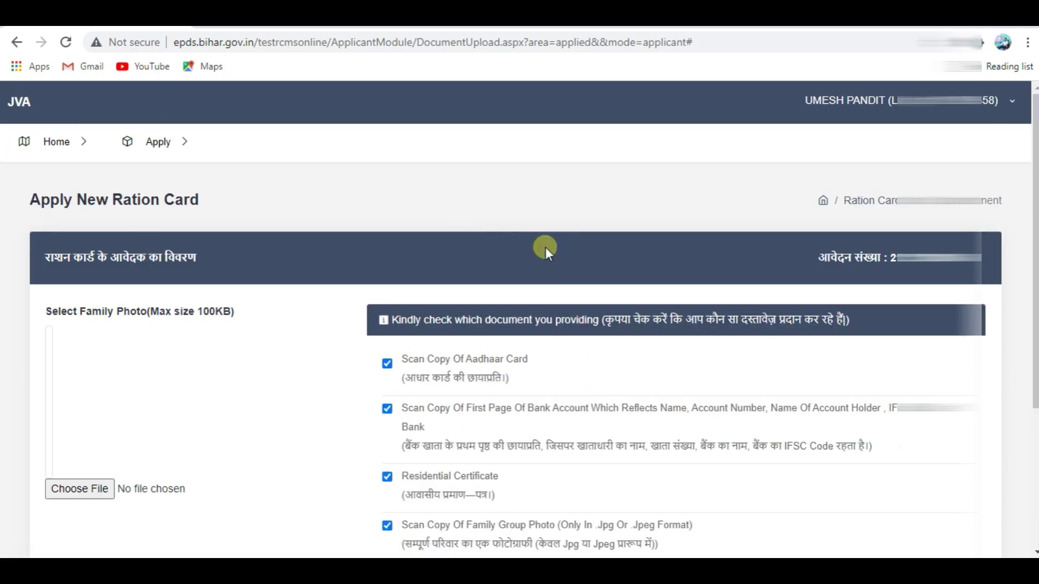
# - Open Final Submit and scroll the preview past the member table to the Yes/No questions
pyautogui.click(158, 143)
pyautogui.moveTo(157, 255)
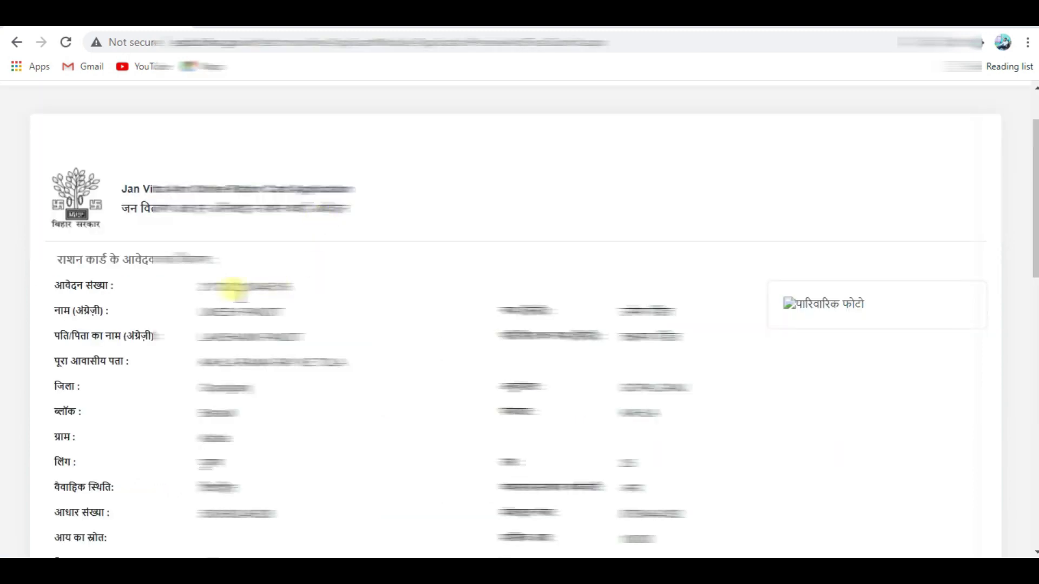
pyautogui.moveTo(197, 287); pyautogui.dragTo(287, 290)
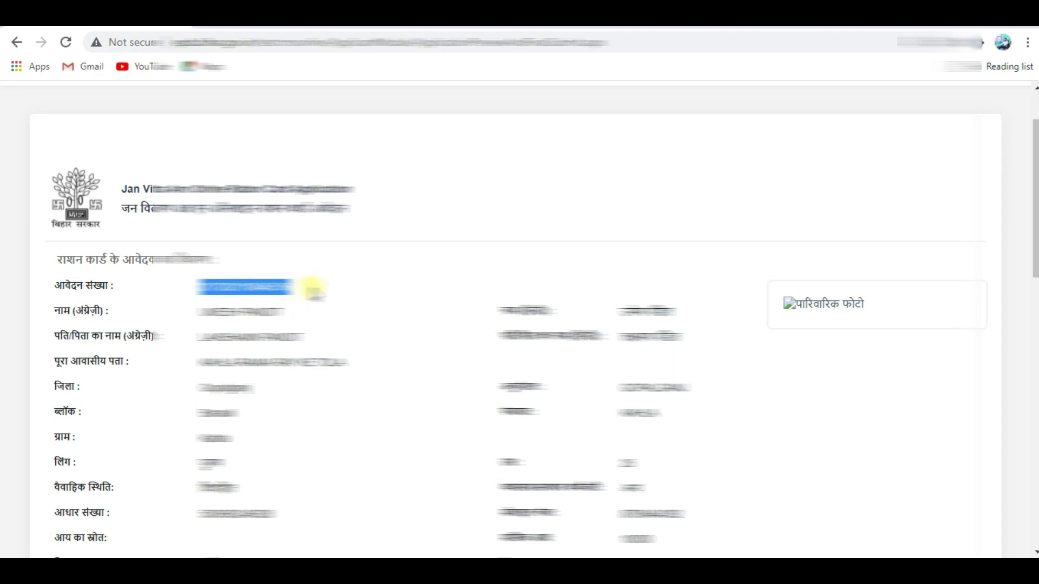
pyautogui.click(381, 292)
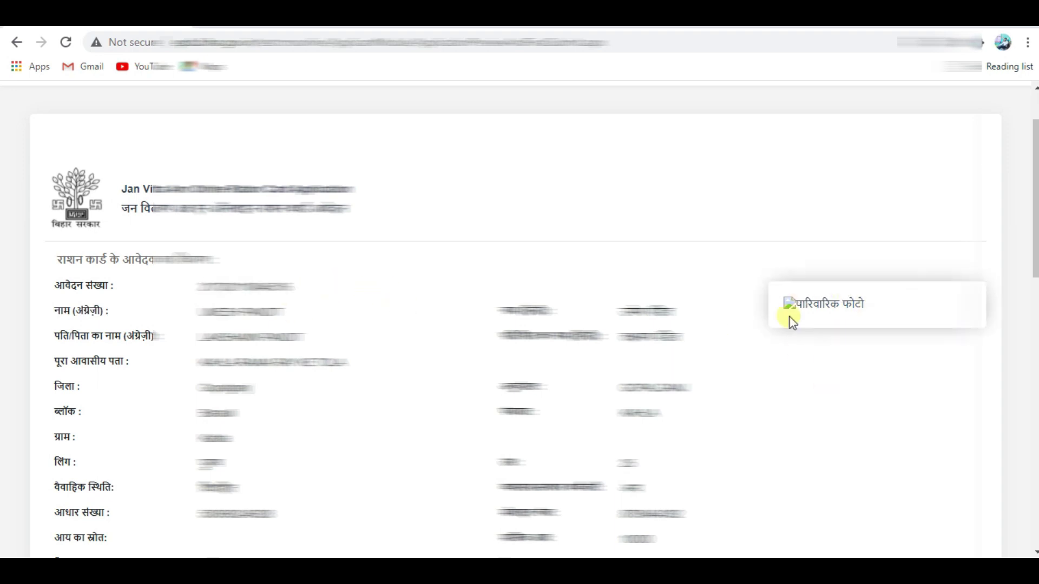
pyautogui.scroll(-3, 302, 339)
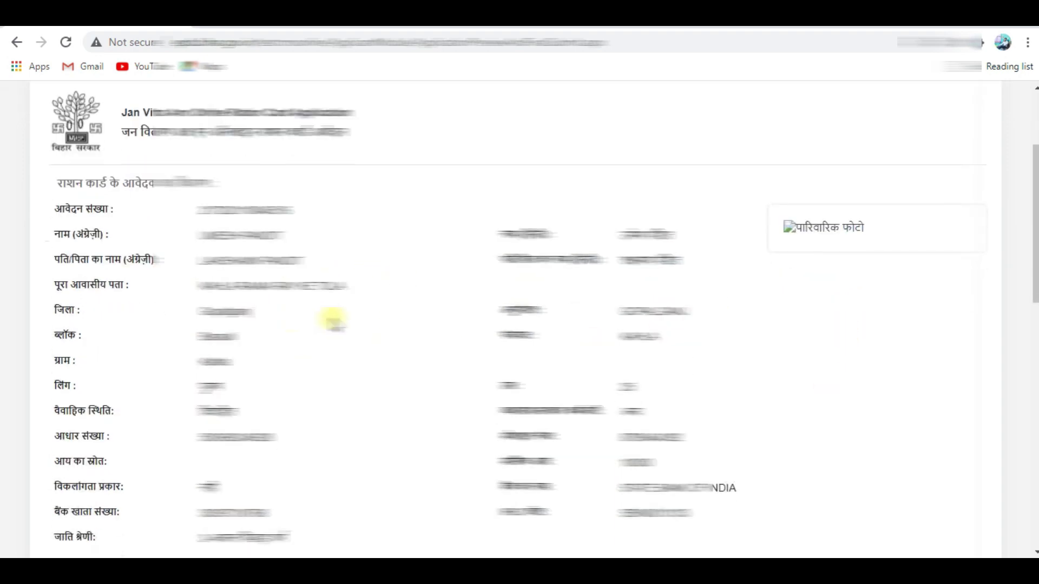
pyautogui.scroll(-3, 433, 324)
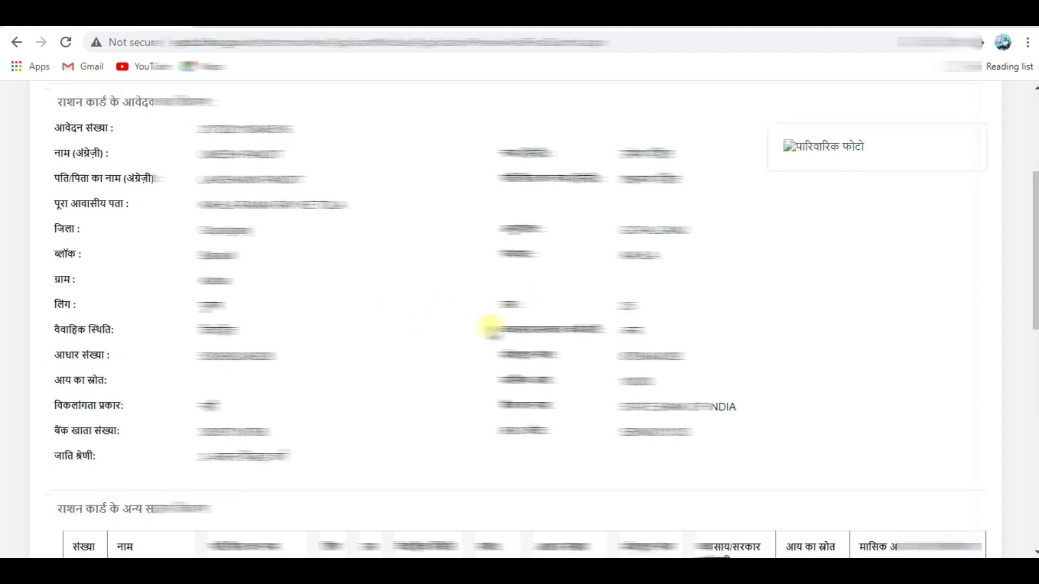
pyautogui.scroll(-1, 200, 385)
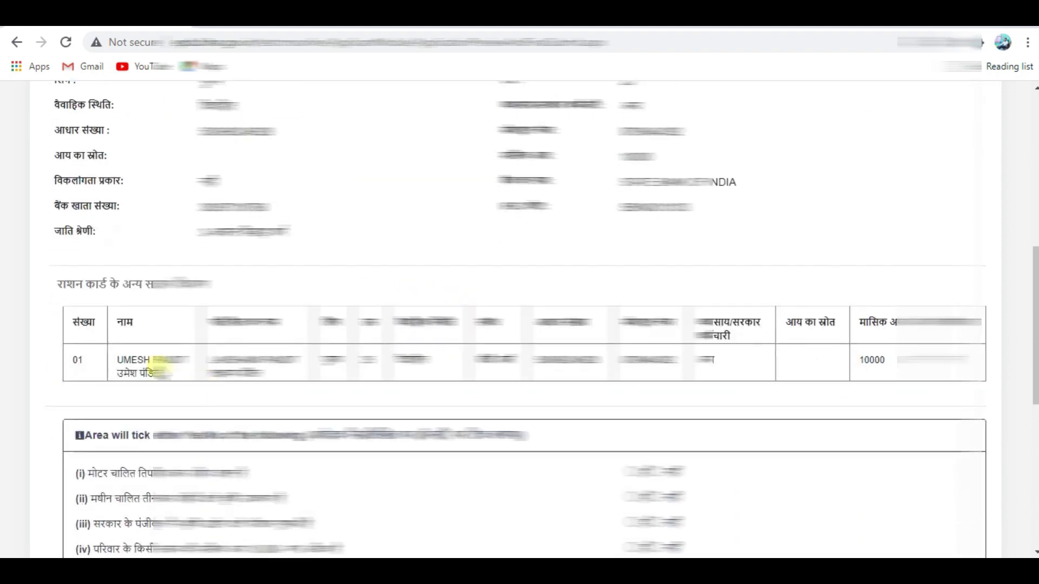
pyautogui.moveTo(68, 293); pyautogui.dragTo(236, 278)
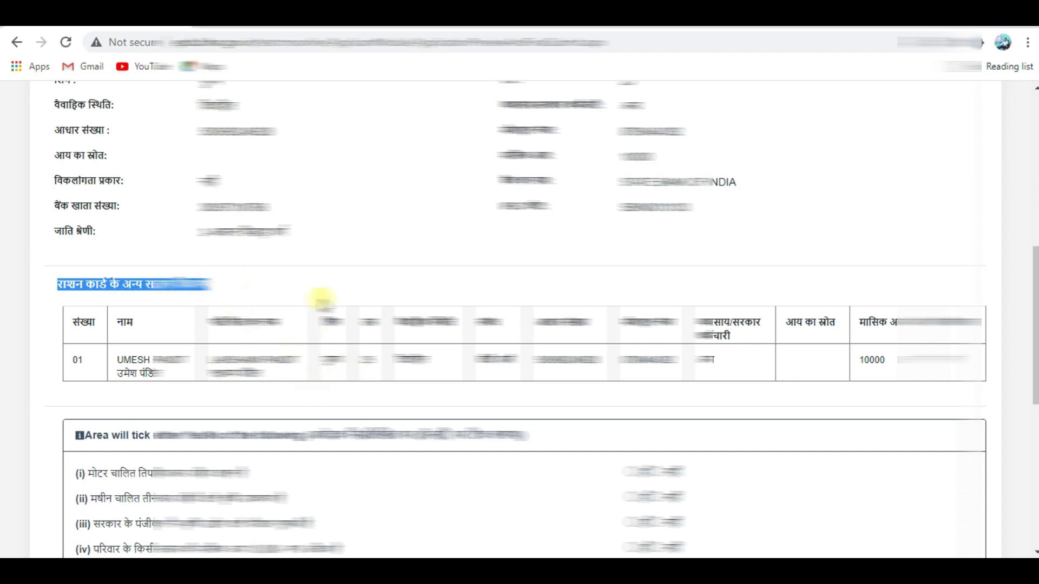
pyautogui.scroll(-5, 460, 368)
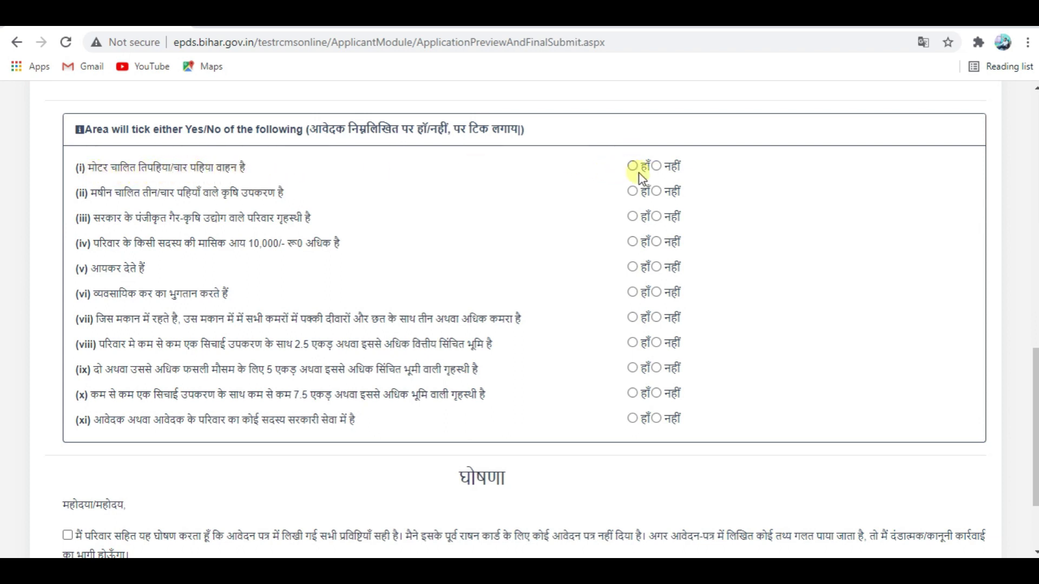
# - Answer नहीं to the eligibility questions (i) through (xi)
pyautogui.click(659, 167)
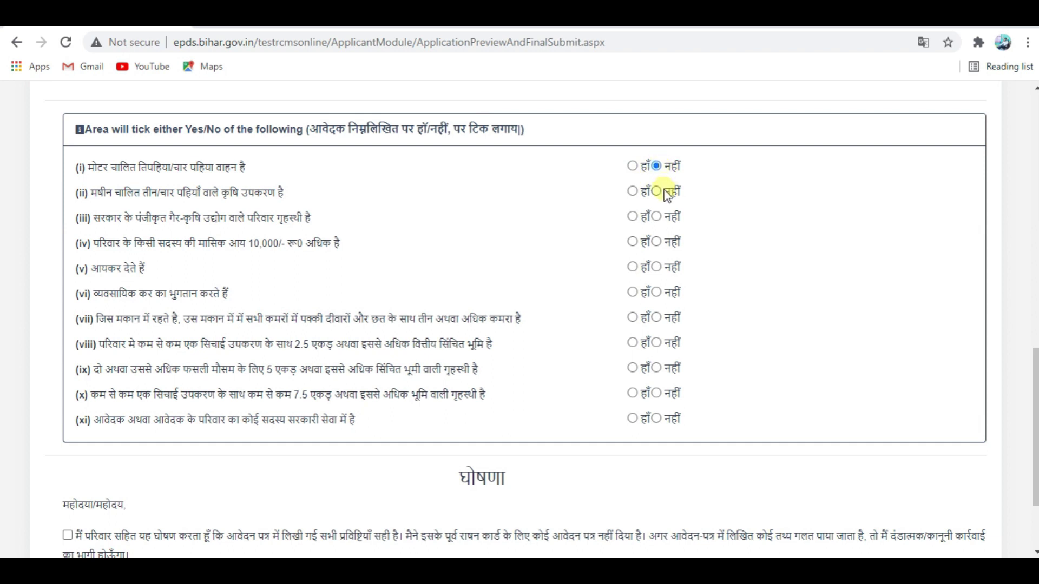
pyautogui.click(658, 192)
pyautogui.click(657, 216)
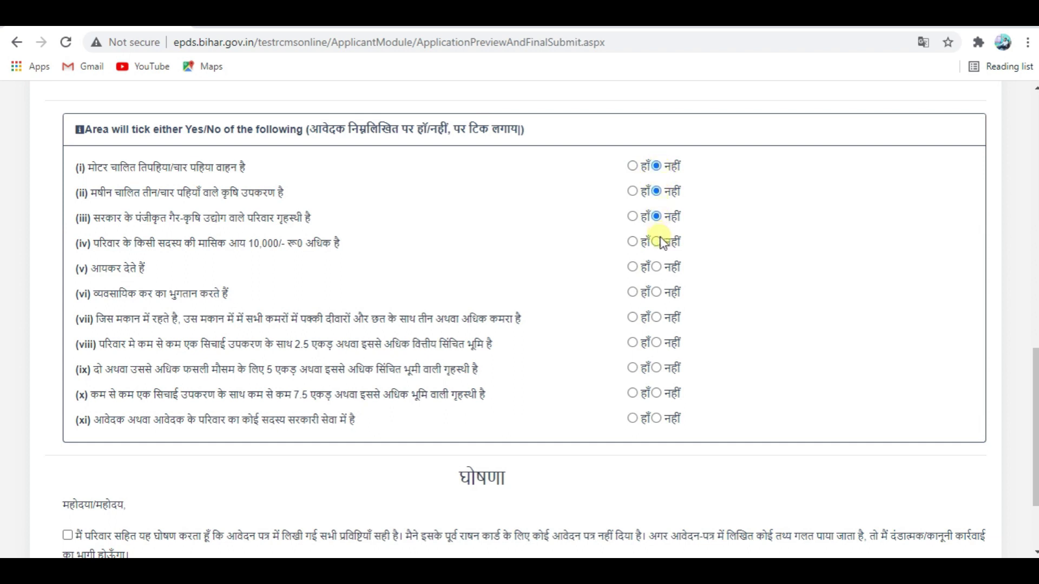
pyautogui.click(657, 293)
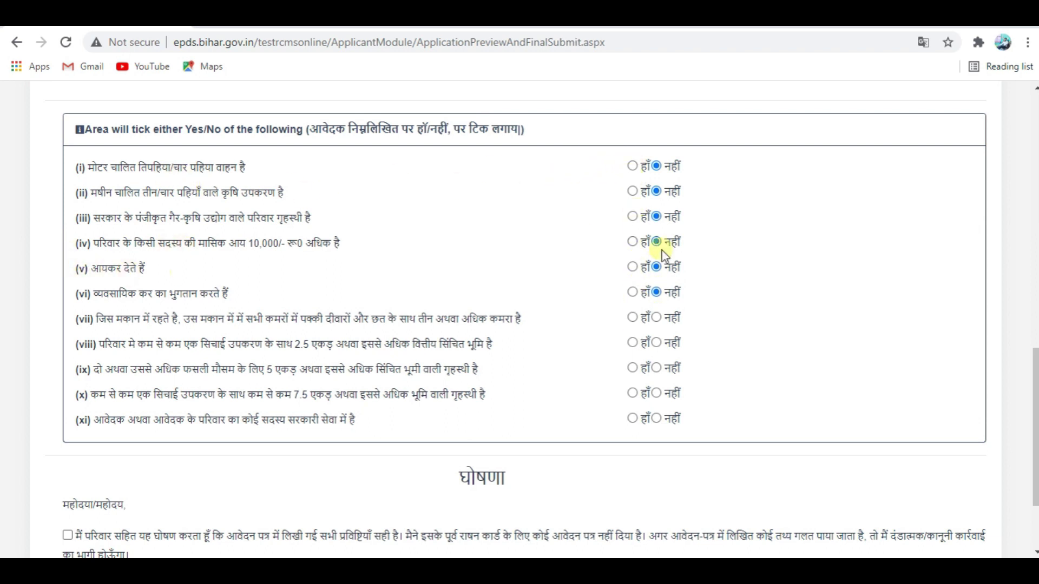
pyautogui.click(656, 318)
pyautogui.click(656, 343)
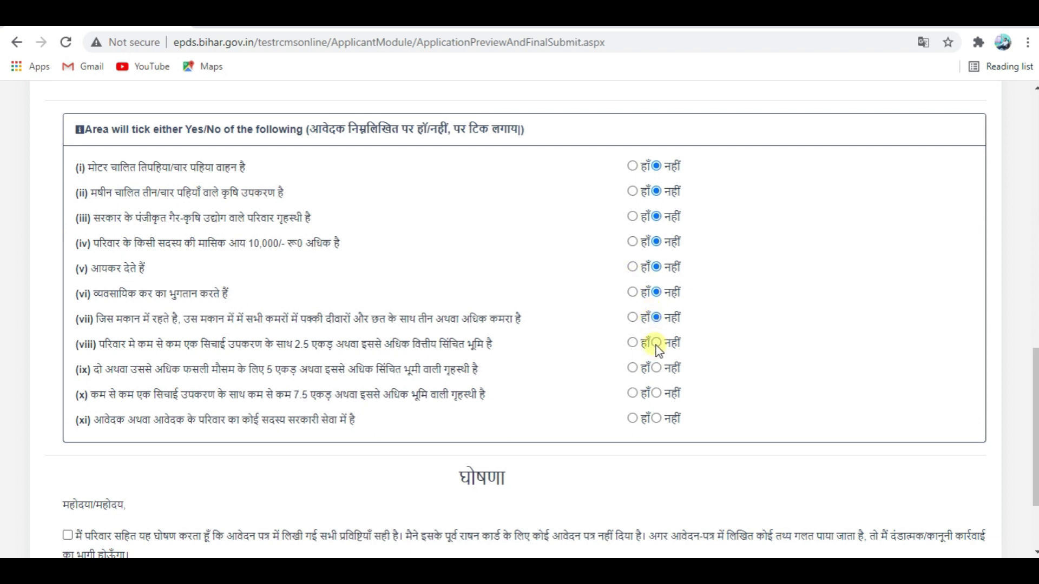
pyautogui.click(655, 368)
pyautogui.click(656, 418)
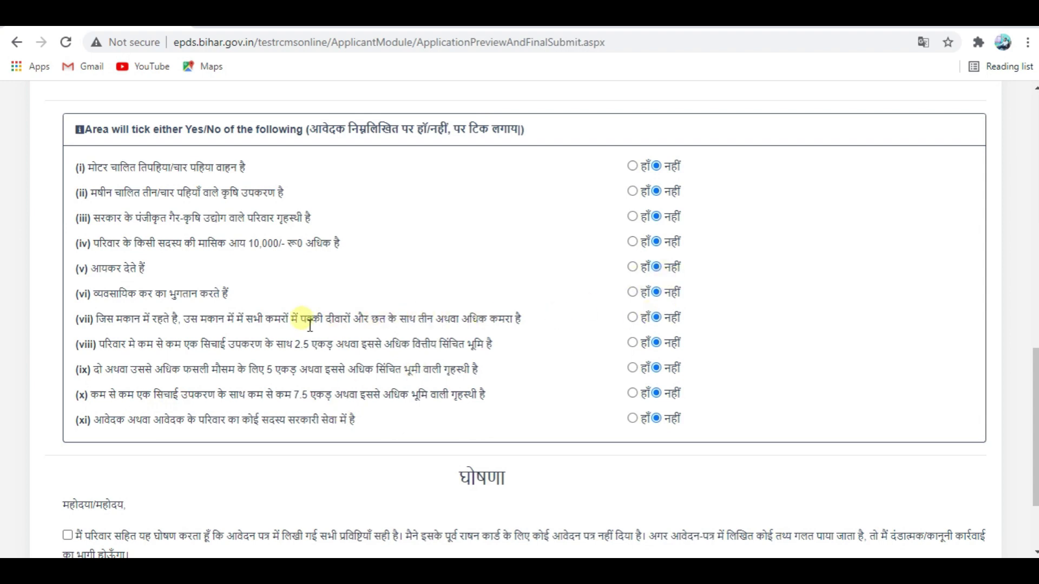
# - Accept the declaration and download the uploaded family document
pyautogui.scroll(-2, 488, 242)
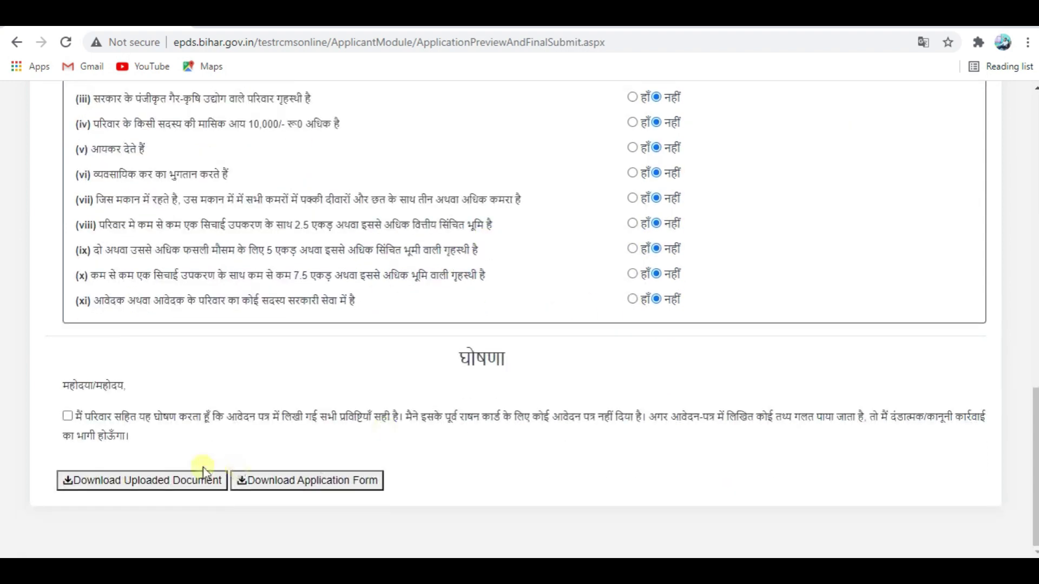
pyautogui.click(67, 416)
pyautogui.click(314, 483)
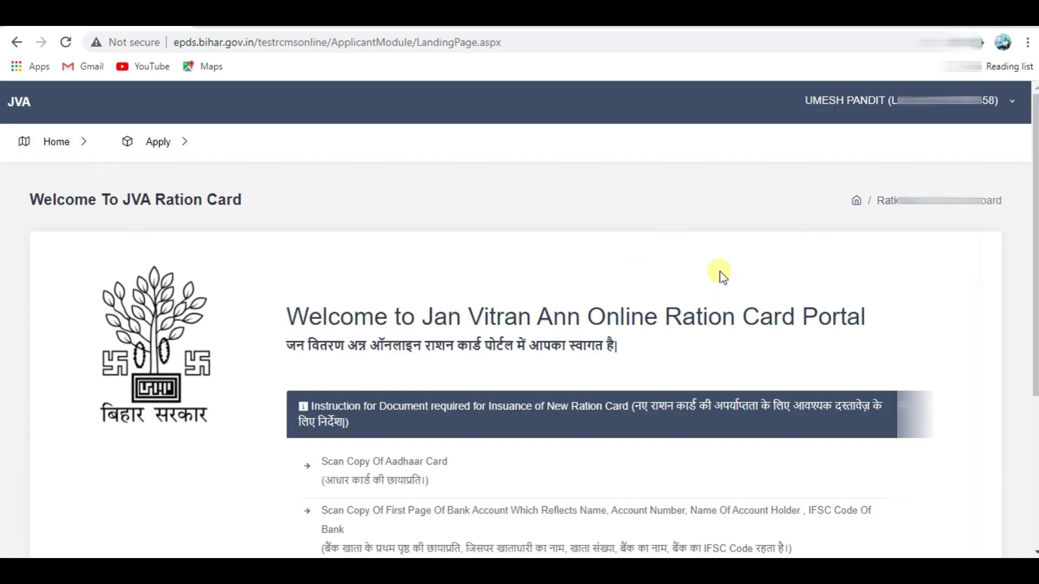
# - From the welcome page, choose Apply > Track Application Status
pyautogui.moveTo(164, 146)
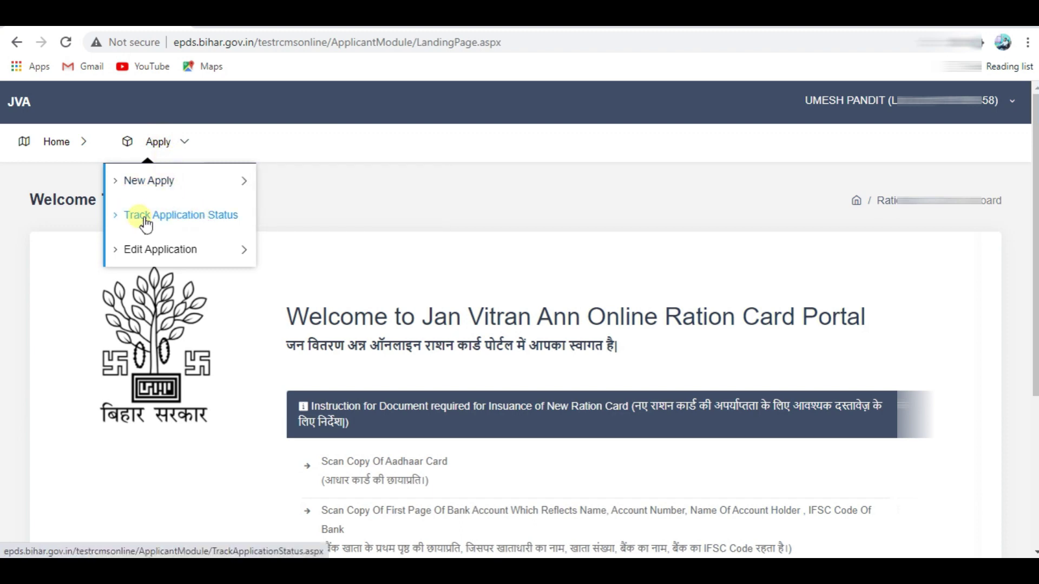
pyautogui.click(210, 218)
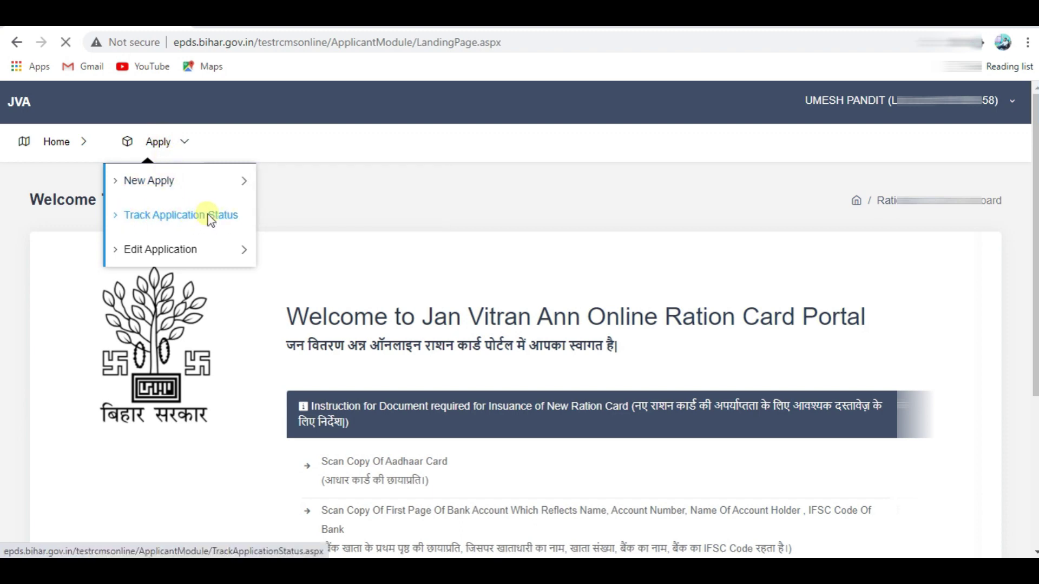